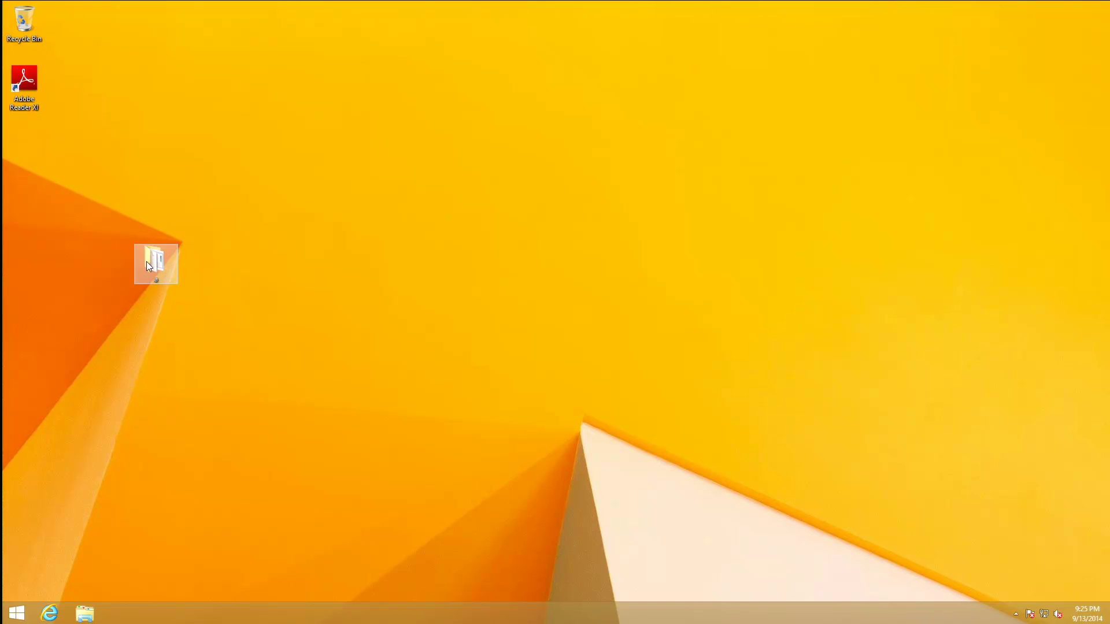
Delete the 174 KB '68a7874c…' JPEG-library application from folder a, leaving 10 items
mouse_move(147, 262)
double_click(154, 260)
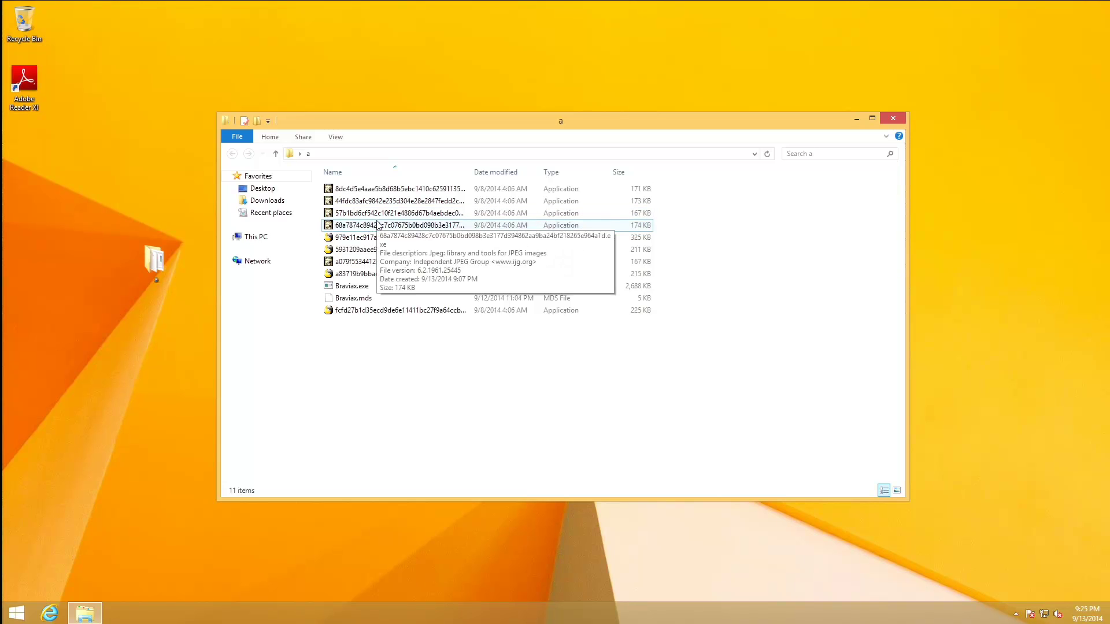
left_click(377, 227)
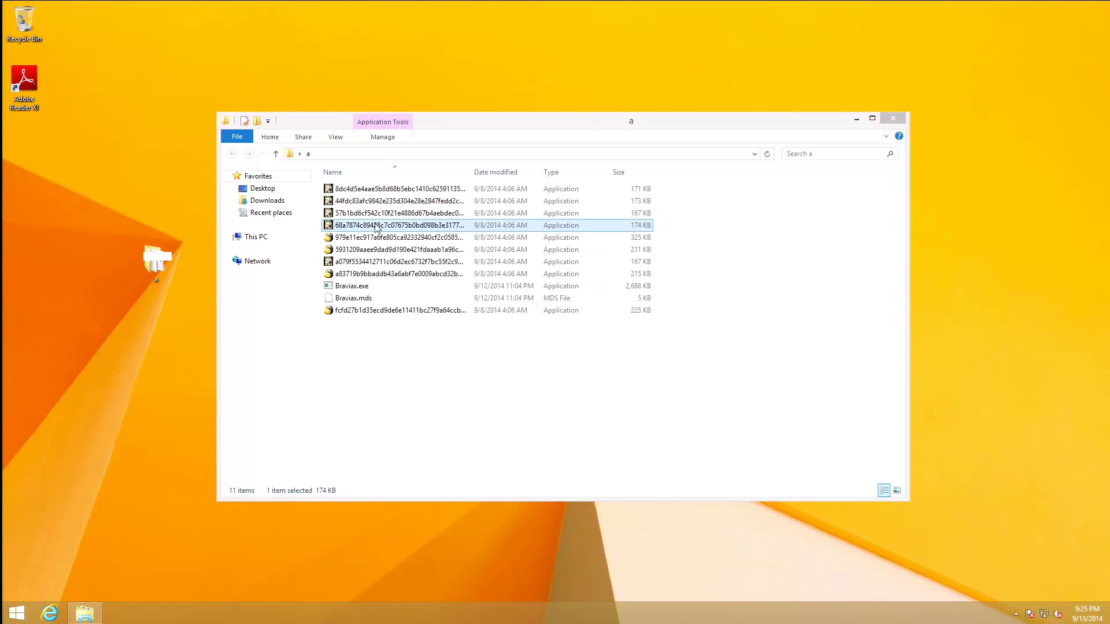
key("Delete")
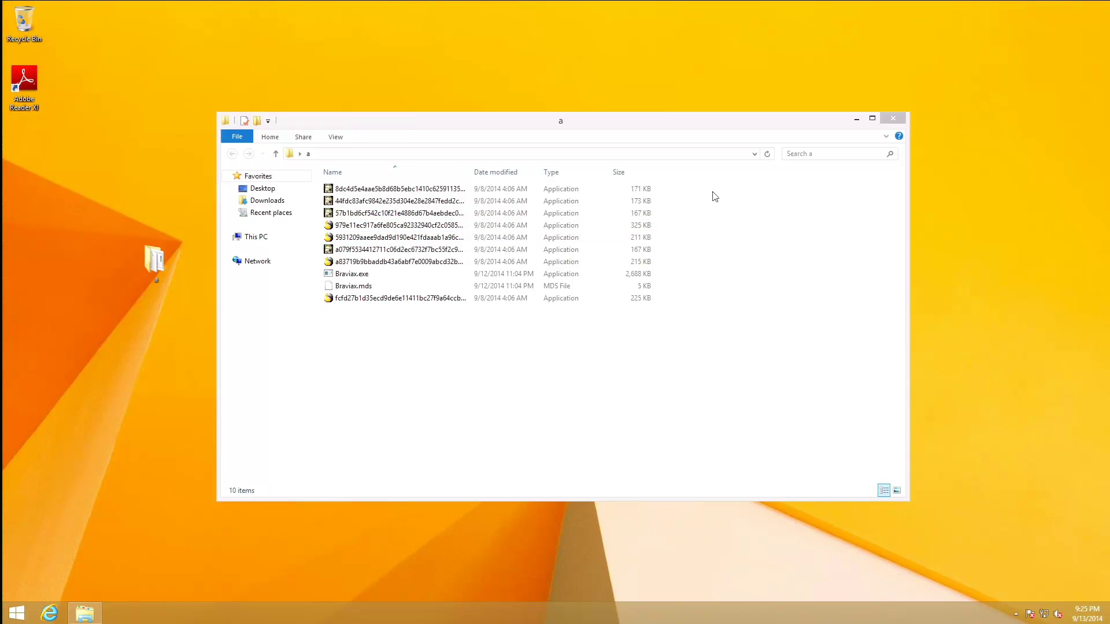
Close folder a and open Task Manager in its full process view
left_click(893, 119)
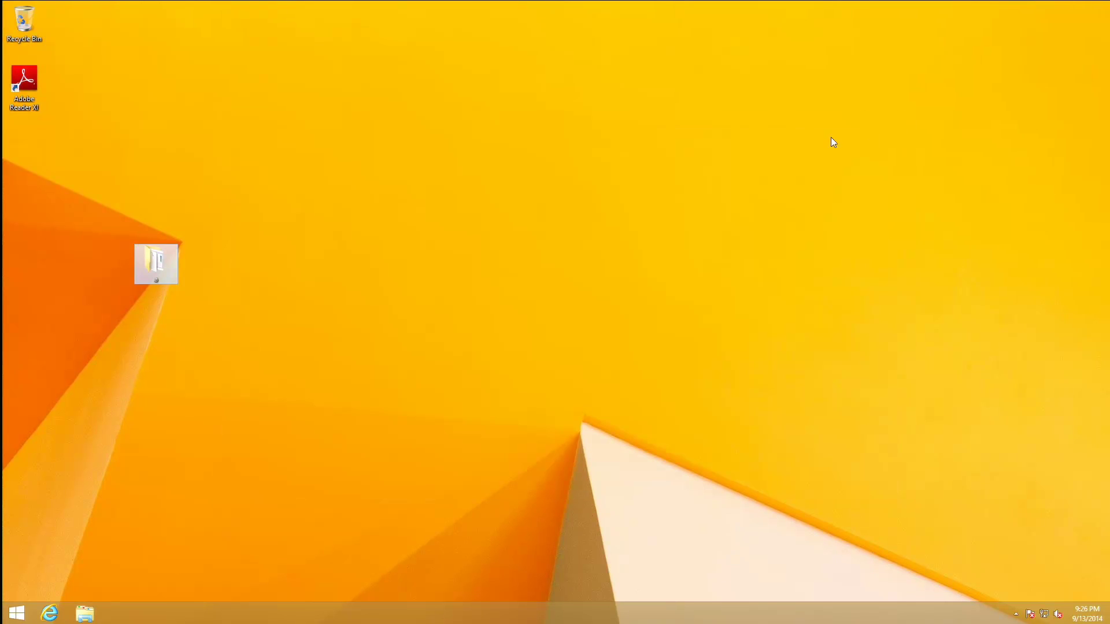
left_click(547, 247)
key("ctrl+shift+Escape")
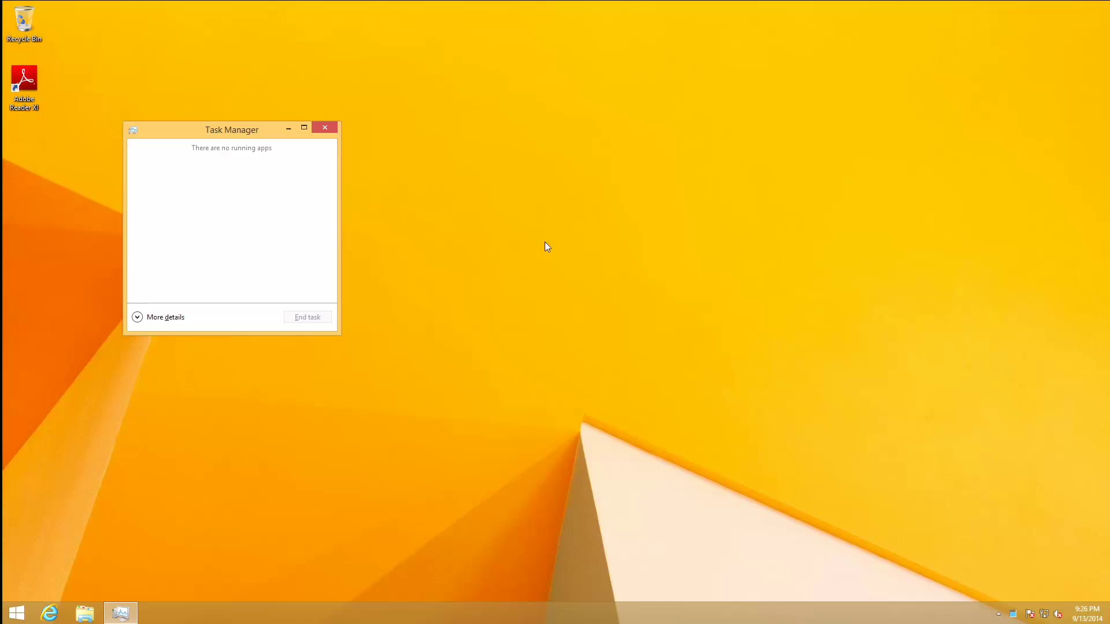
left_click(171, 316)
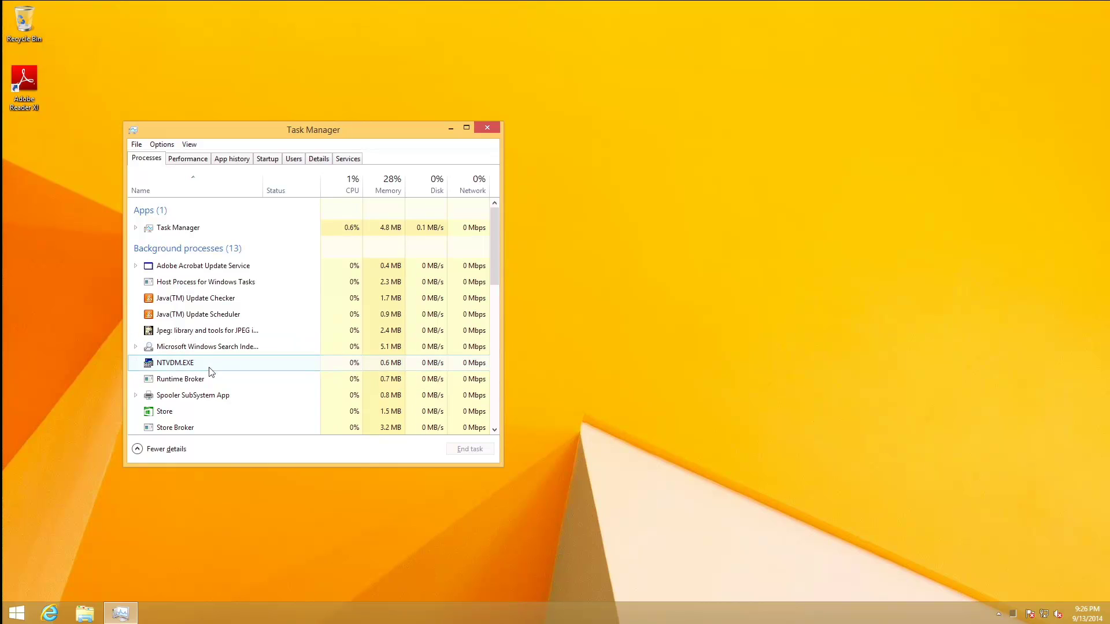
Check the Jpeg library process's file location, then show it on the Details tab (PID 3324)
right_click(209, 332)
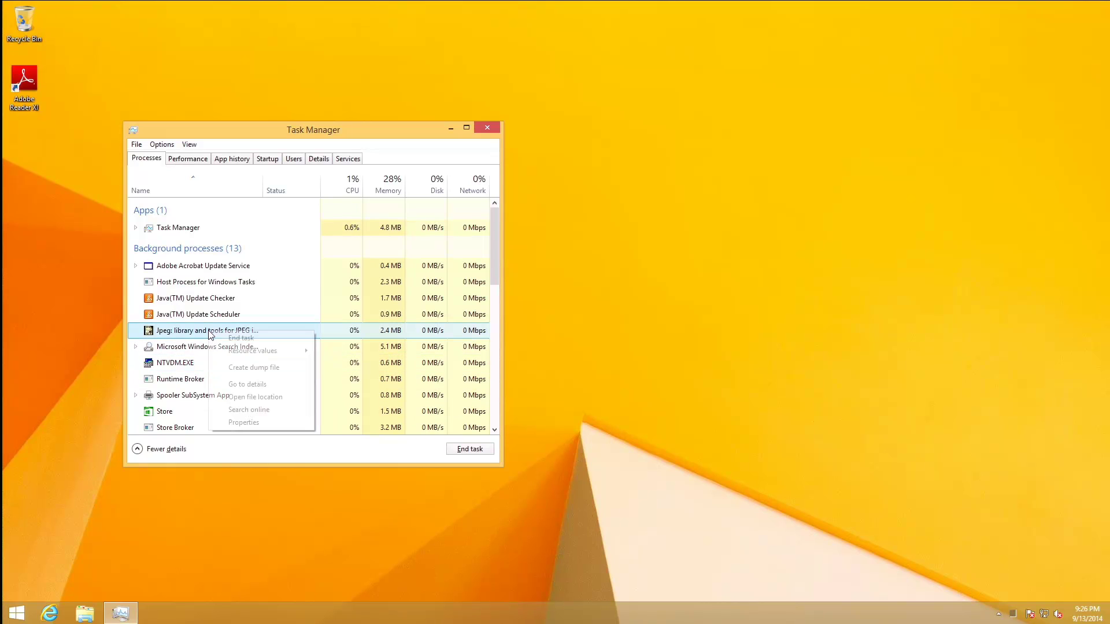
left_click(241, 396)
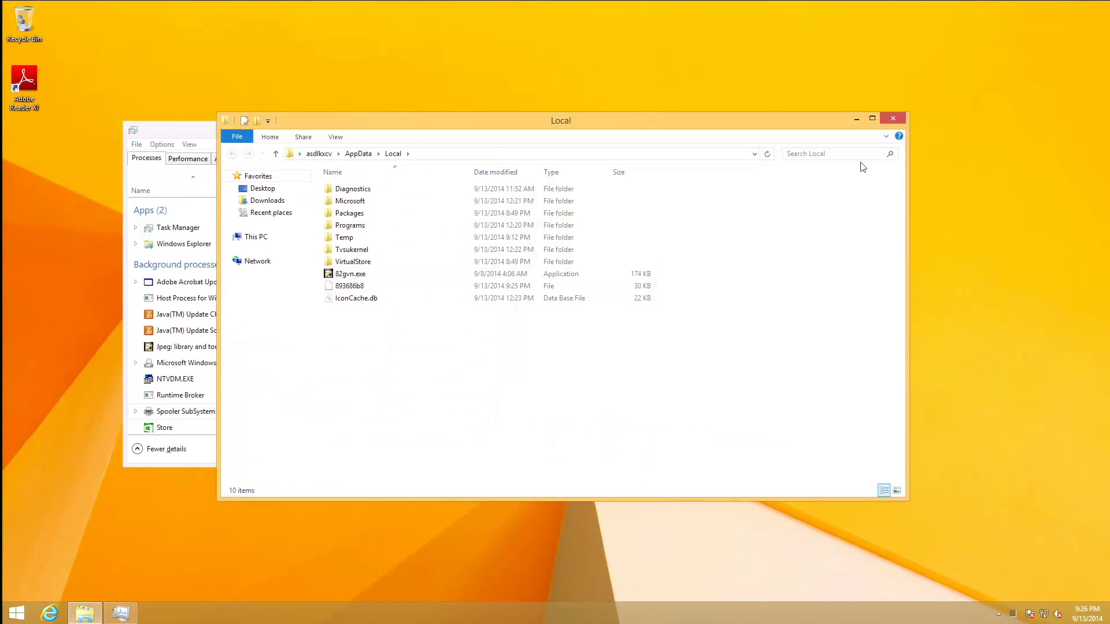
left_click(895, 118)
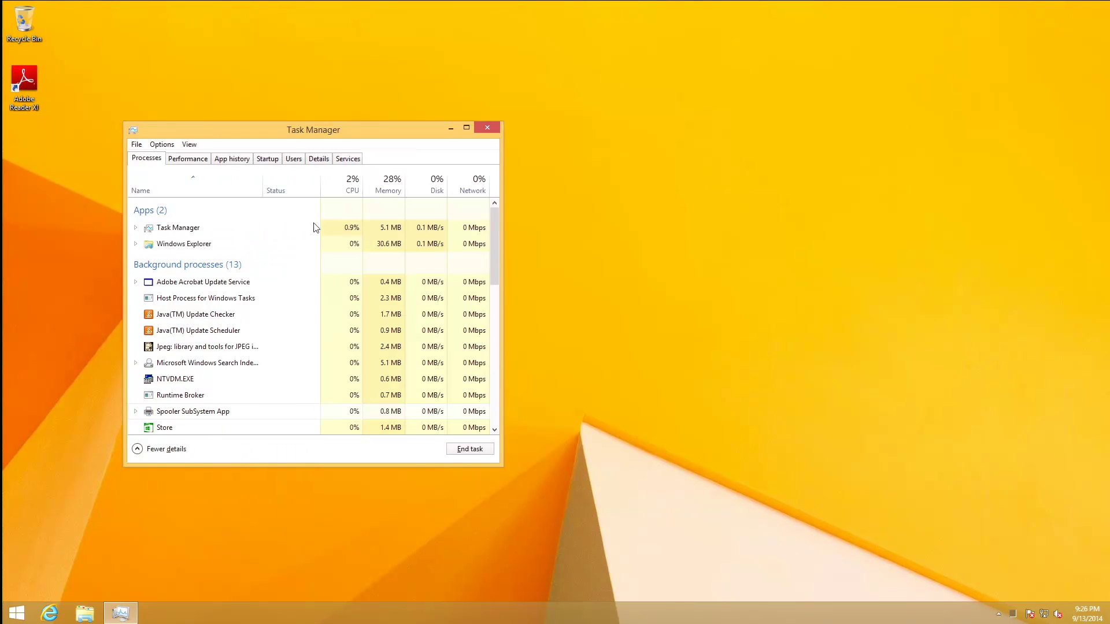
right_click(200, 330)
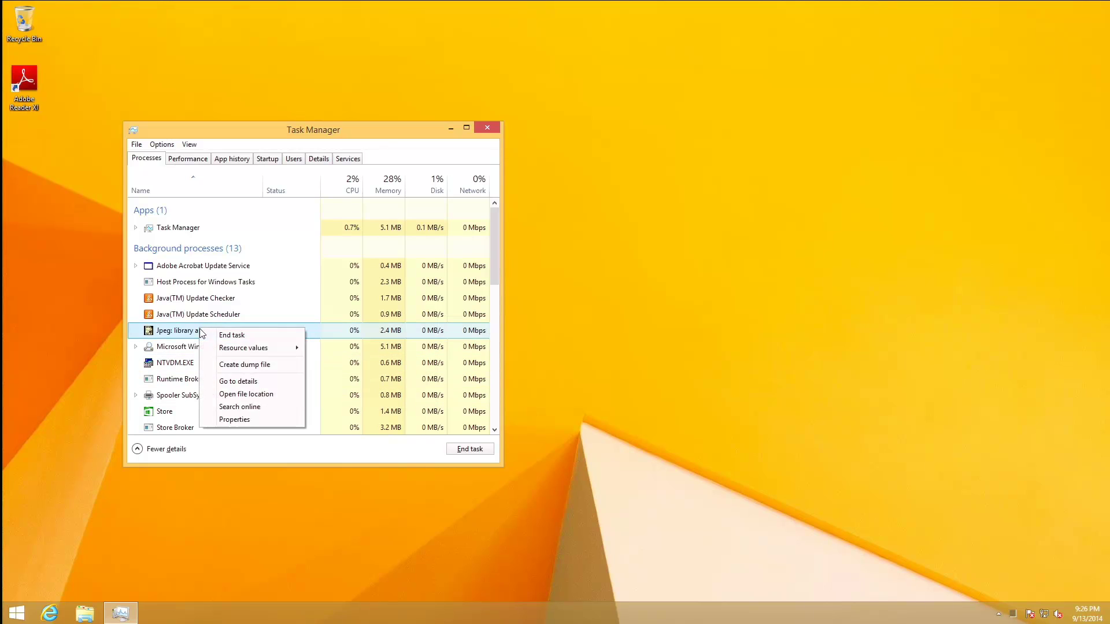
left_click(246, 378)
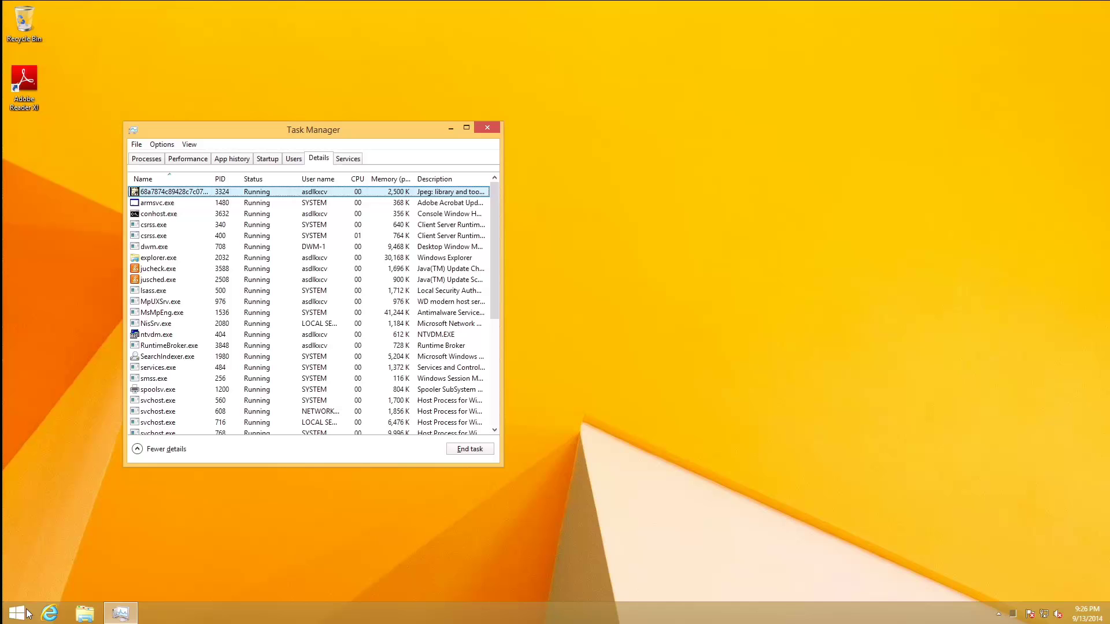
double_click(34, 86)
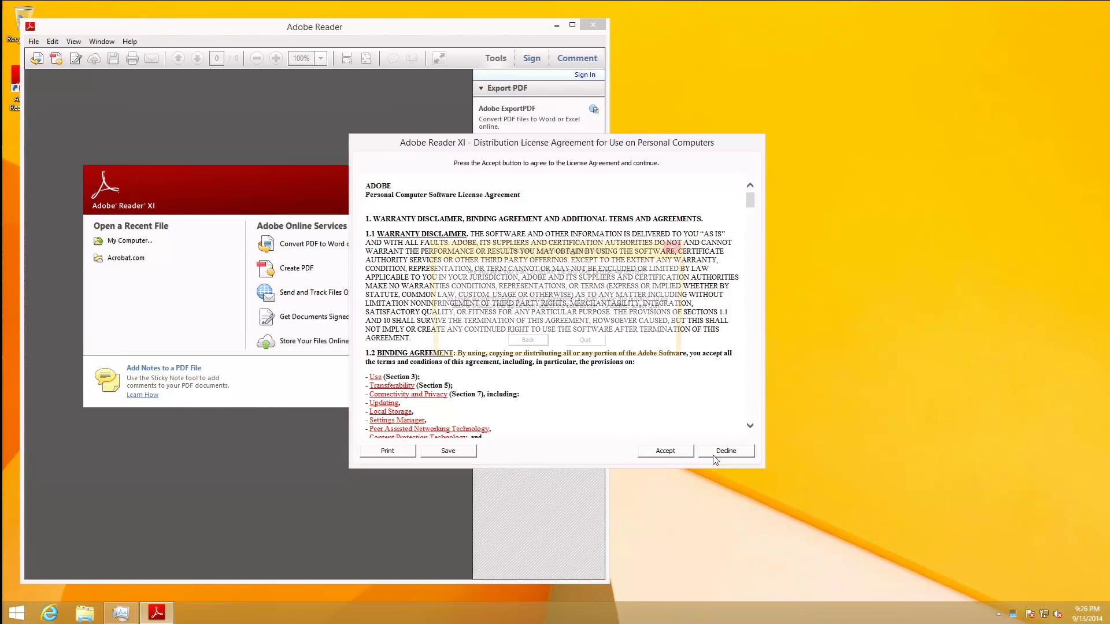
left_click(715, 452)
left_click(587, 344)
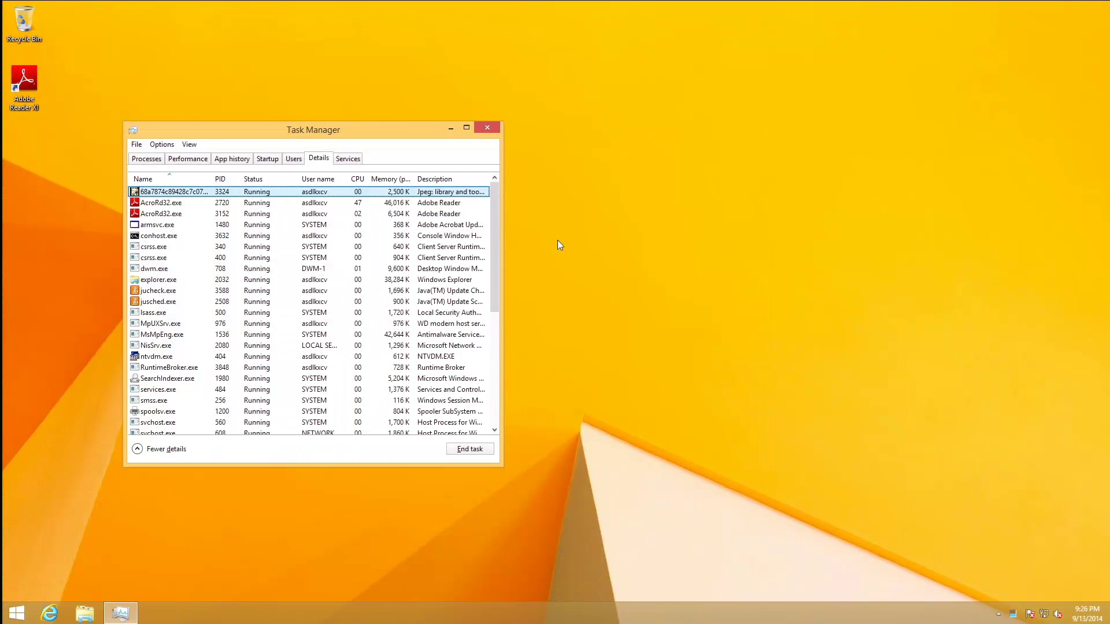
left_click(51, 612)
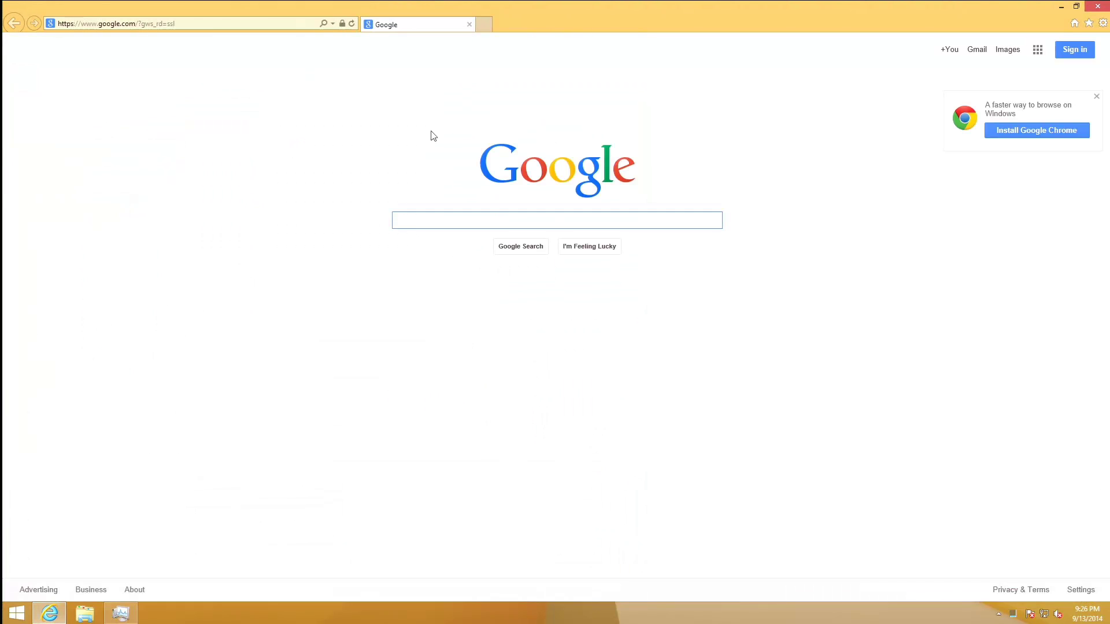
type("asdfasdfasdfasdfsdafsadfsadfsadfsdafdasfasdfdasfdasf")
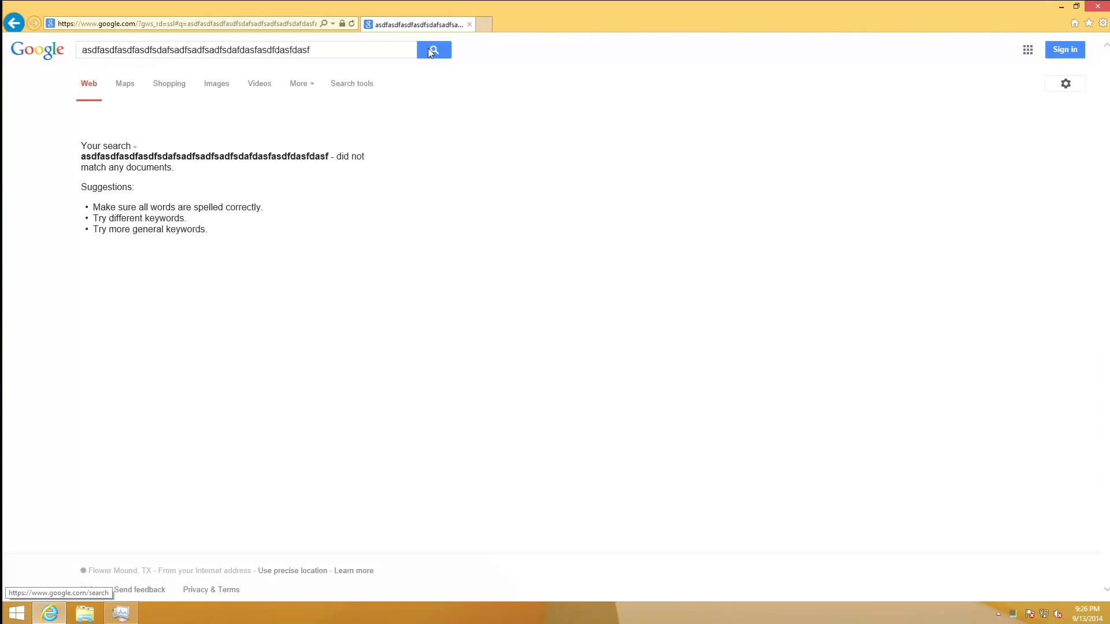
left_click(1107, 5)
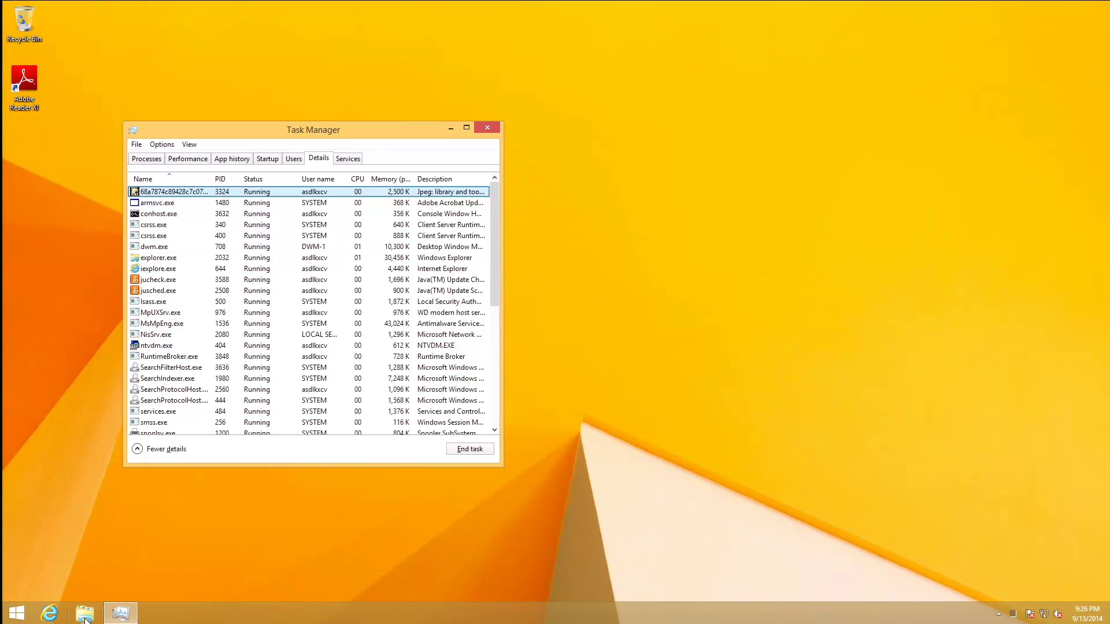
left_click(17, 612)
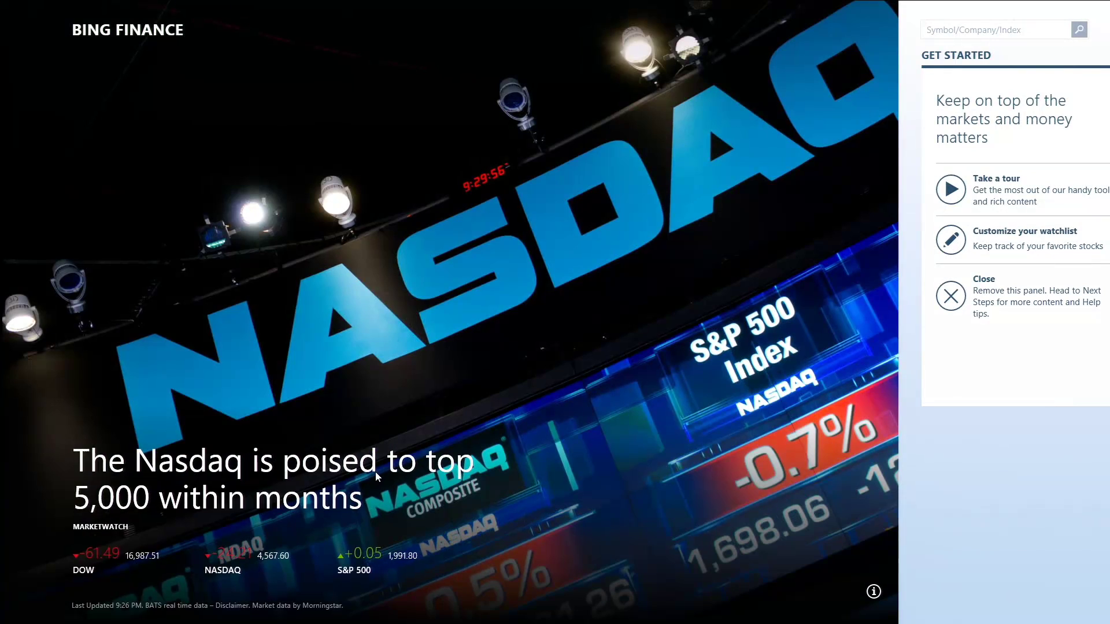
scroll(340, 409, "down", 15)
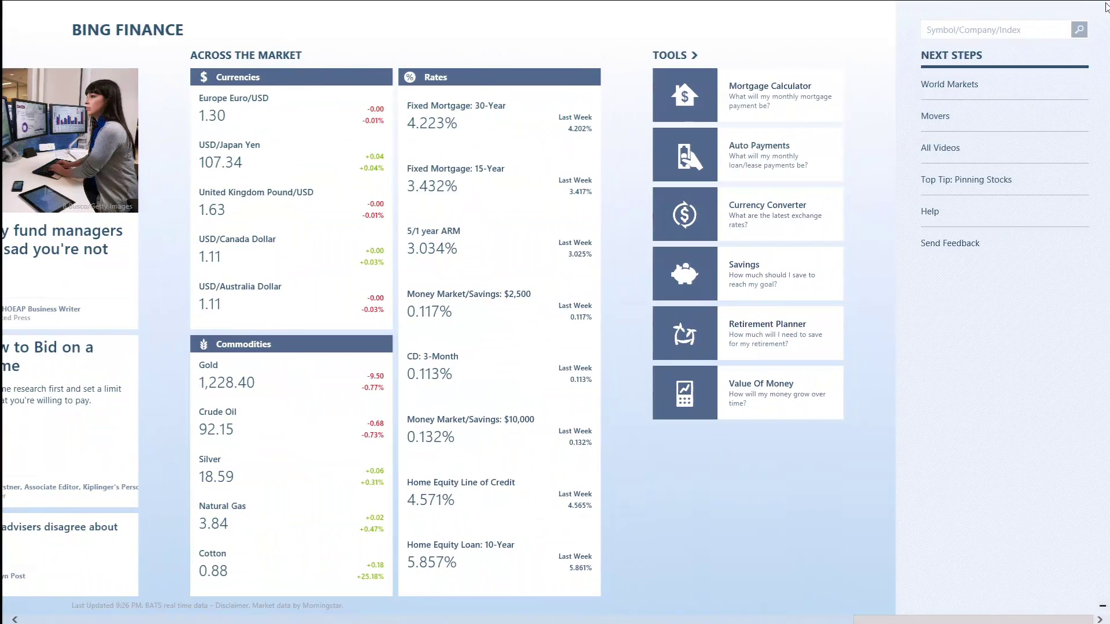
mouse_move(1107, 5)
left_click(18, 18)
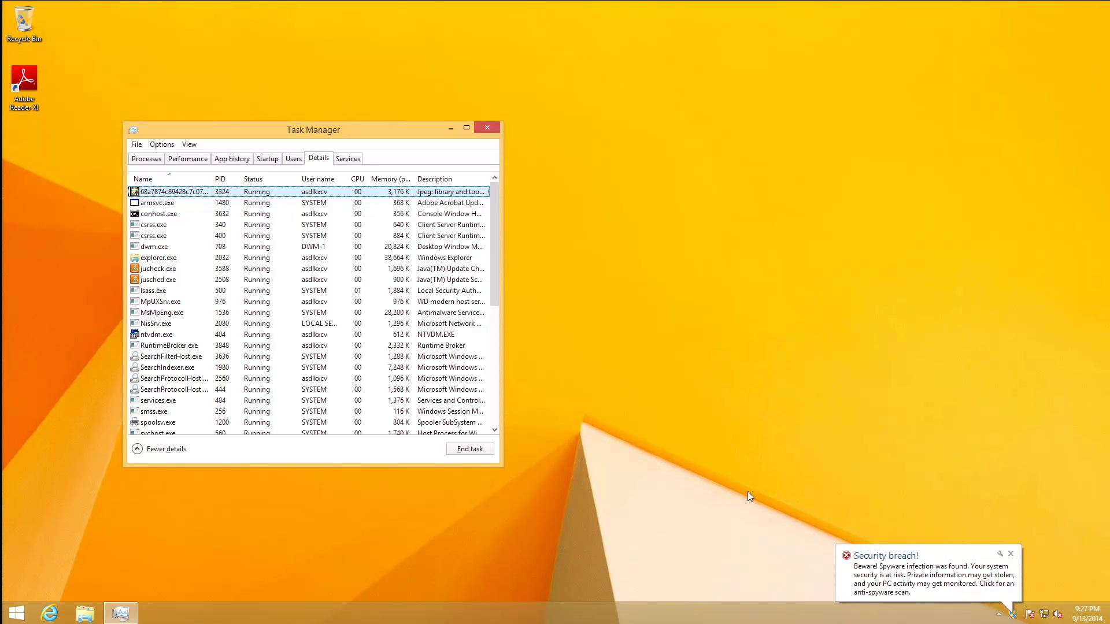
Open the security breach warning, close Action Center, and view the BWME.Twelve.1378 threat details
left_click(950, 590)
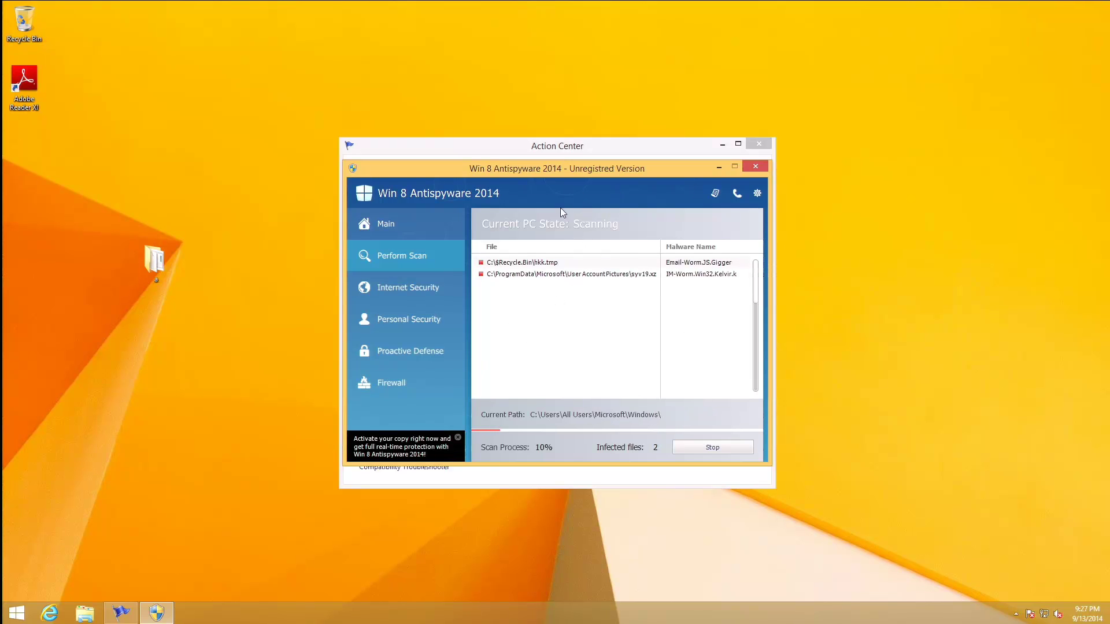
left_click(546, 146)
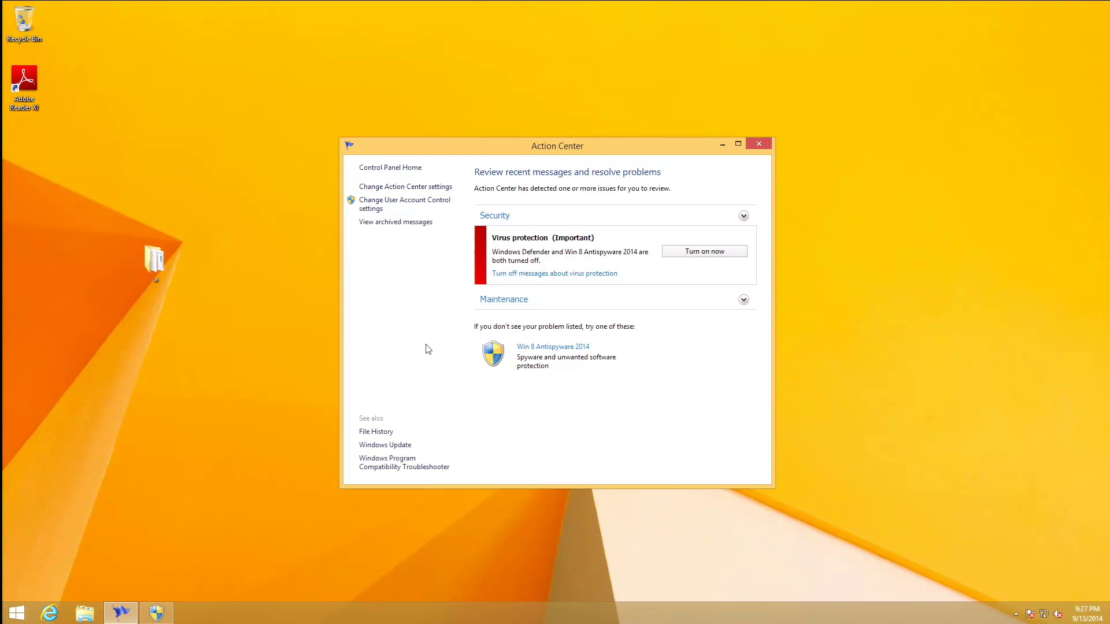
left_click(759, 144)
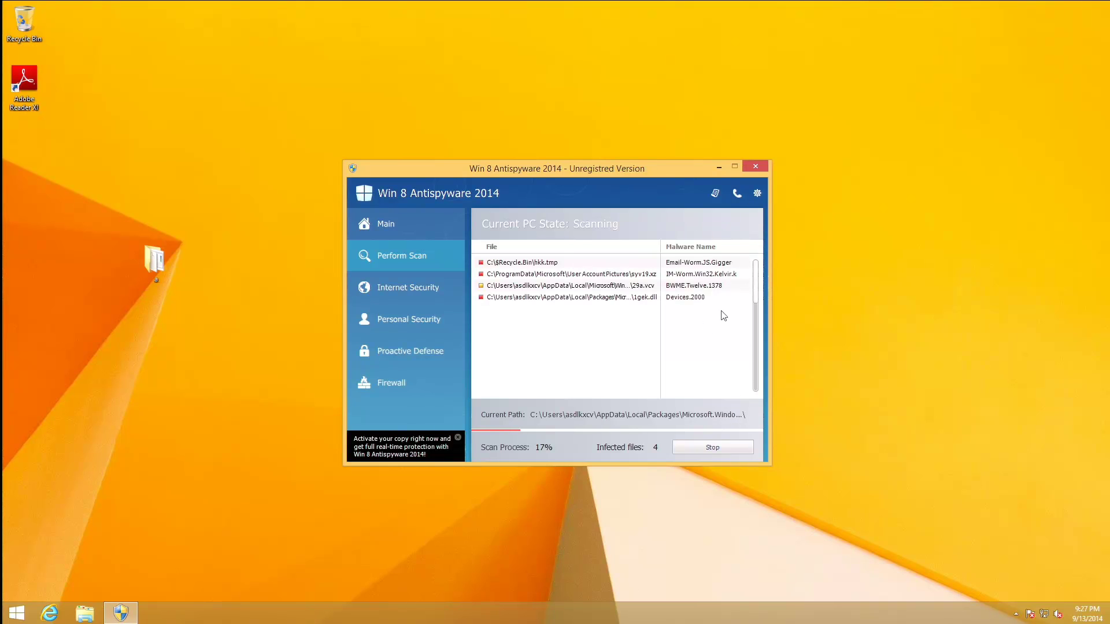
left_click(684, 289)
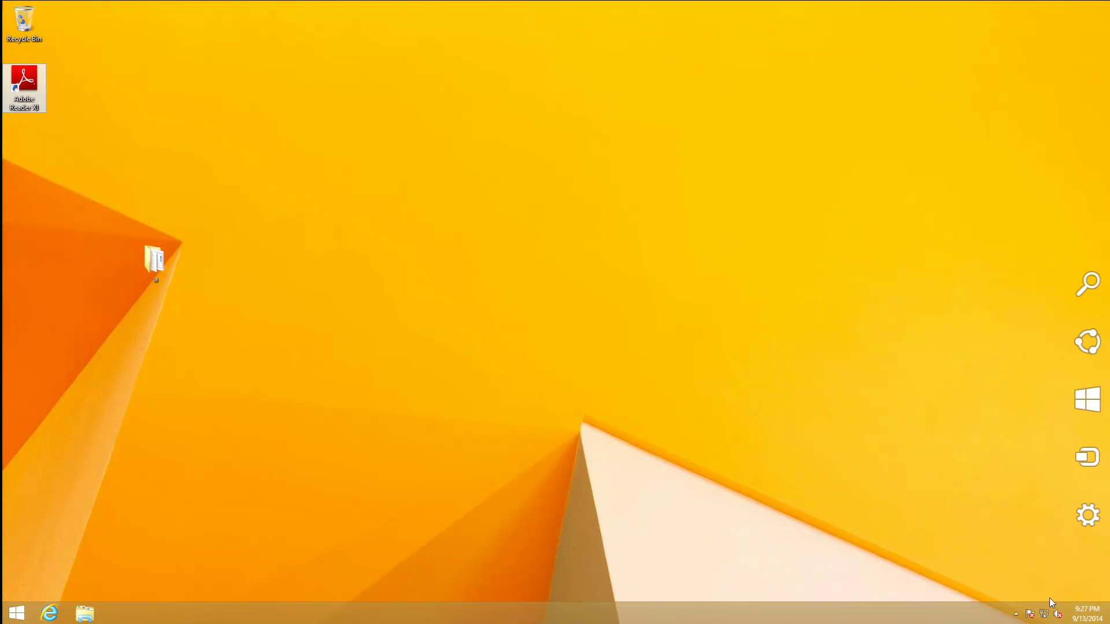
Open File Explorer and go to the %appdata% location
left_click(1016, 614)
left_click(257, 539)
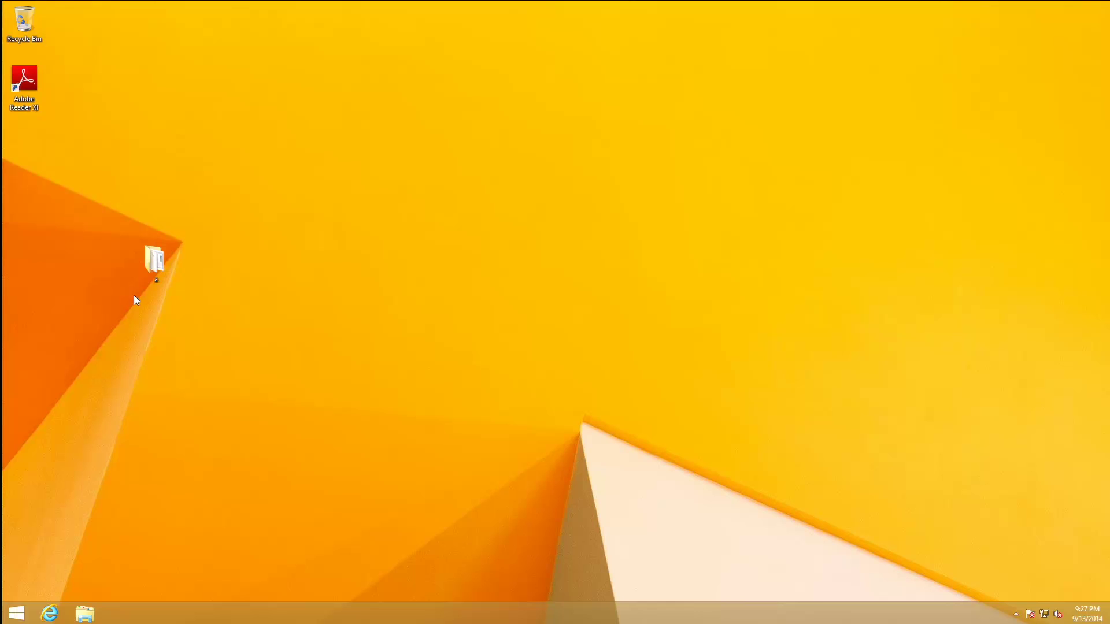
left_click(79, 617)
left_click(367, 153)
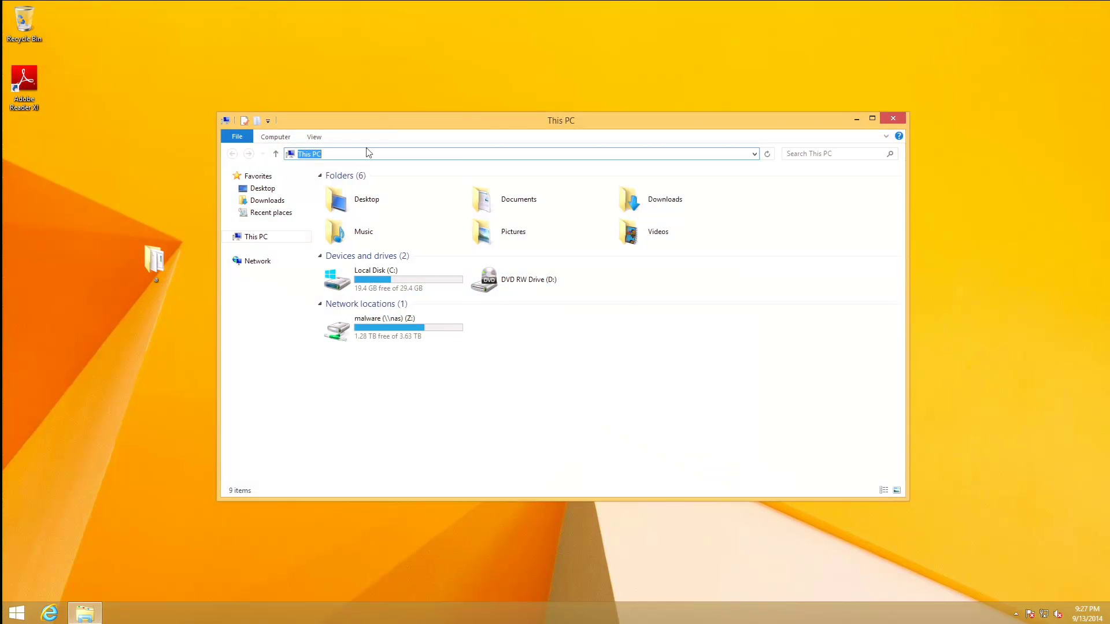
type("%appdata%")
key("Return")
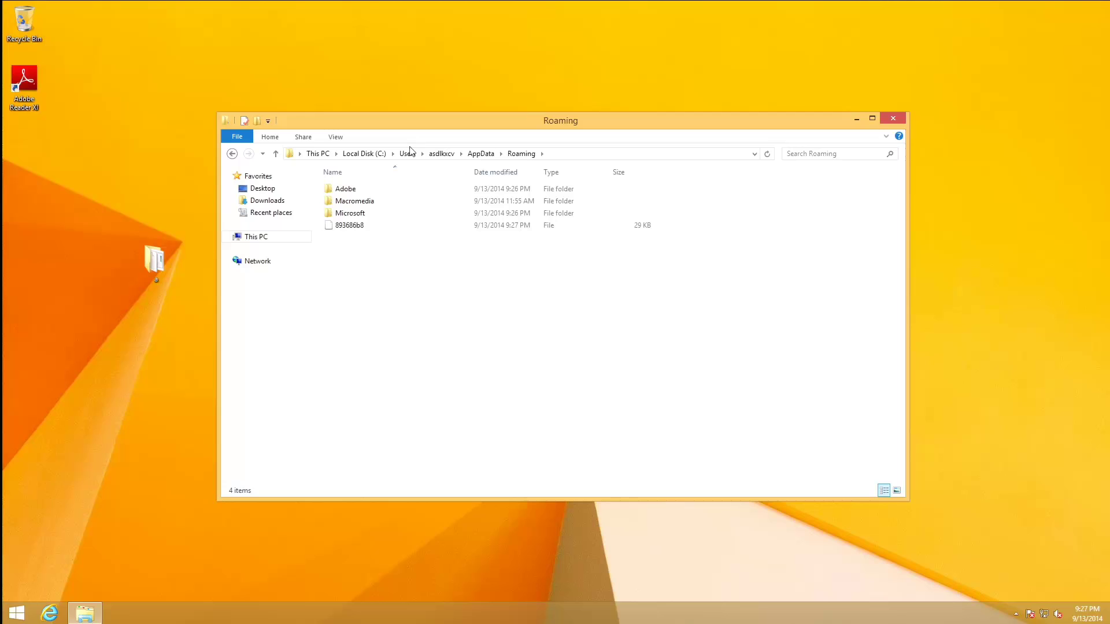
Move up to AppData, open Local, and launch 82gvn.exe
left_click(473, 156)
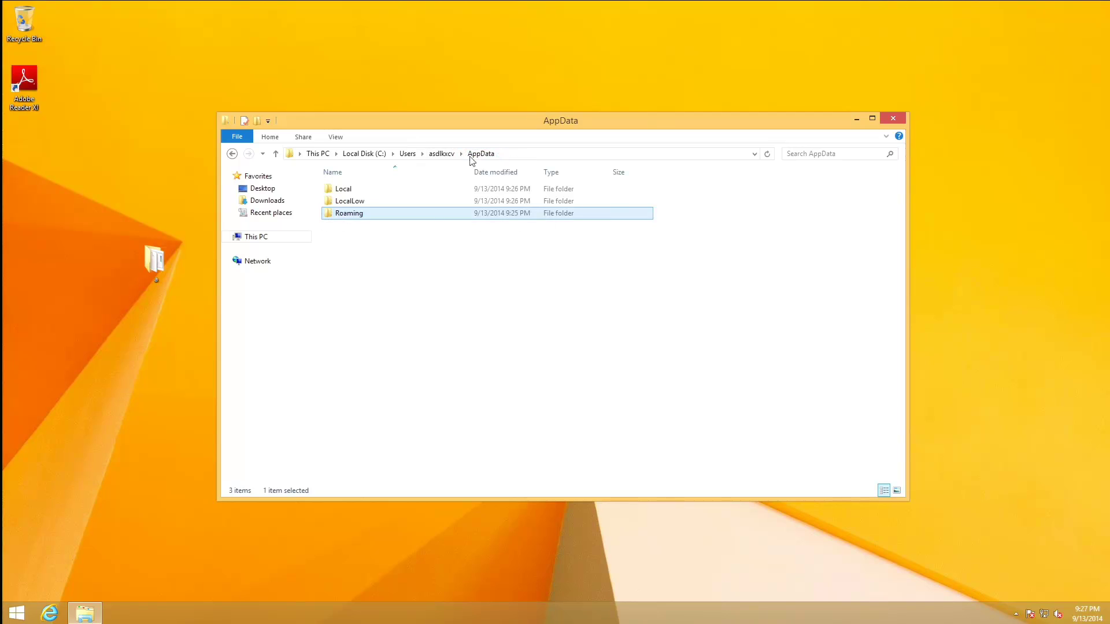
double_click(344, 188)
double_click(351, 286)
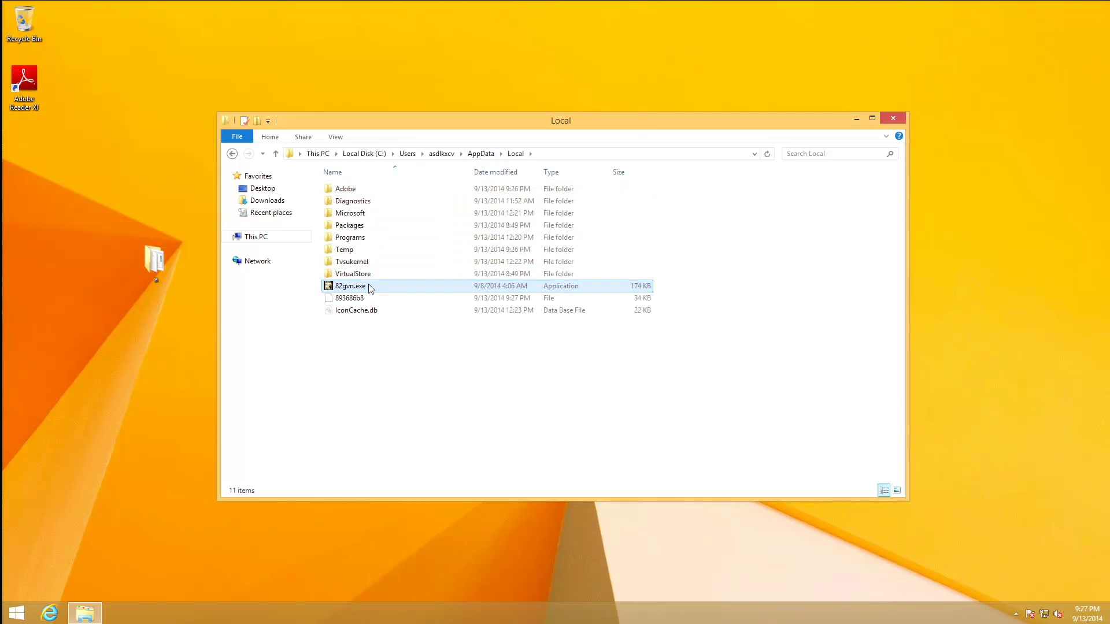
Dismiss the virus infection warning and close the maximized Action Center window
left_click(861, 567)
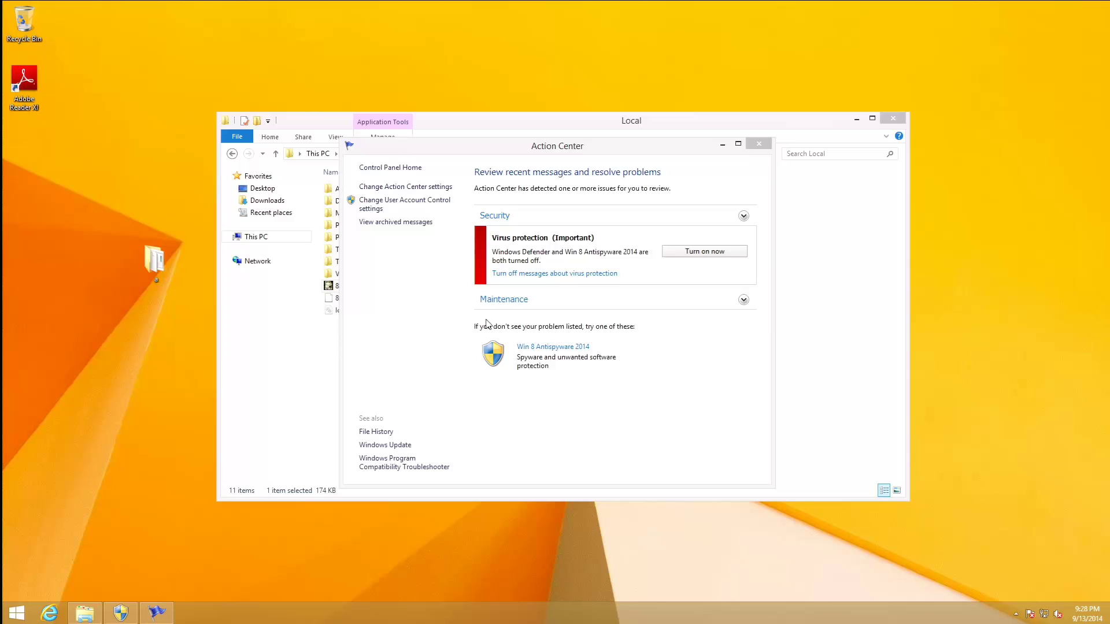
left_click(739, 144)
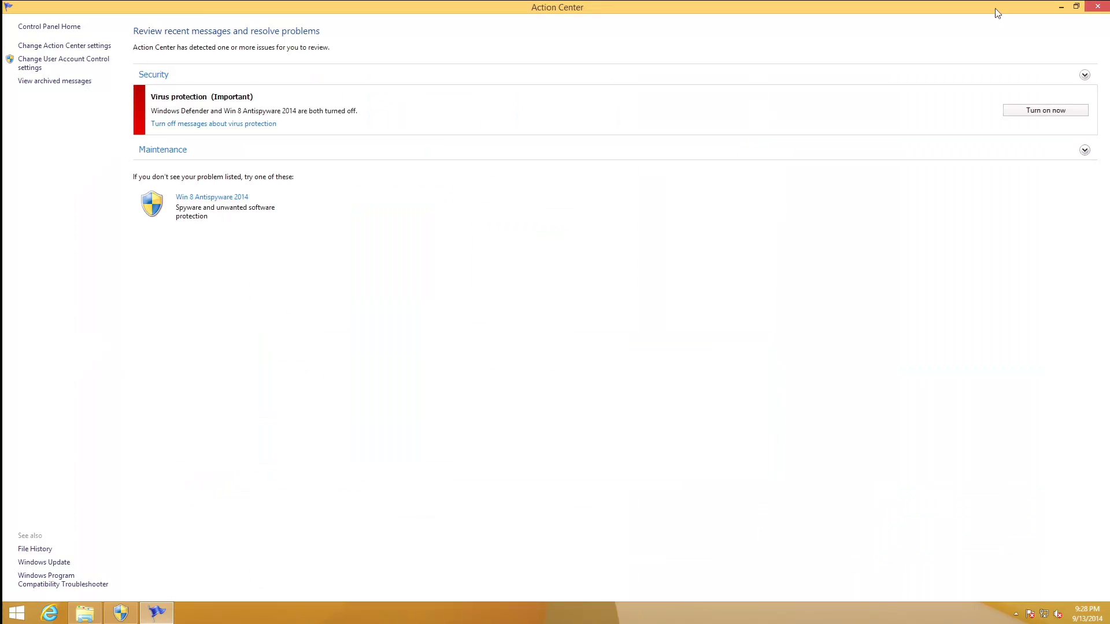
left_click(1099, 7)
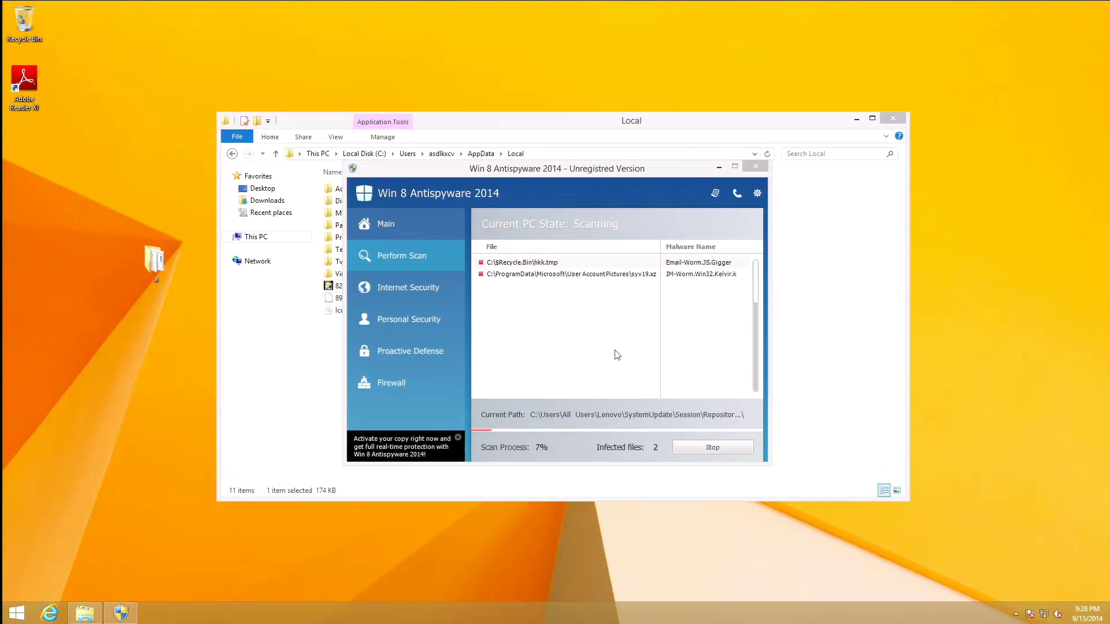
Browse Internet Security, Personal Security and Proactive Defense, ending on the DISABLED Firewall page
left_click(422, 286)
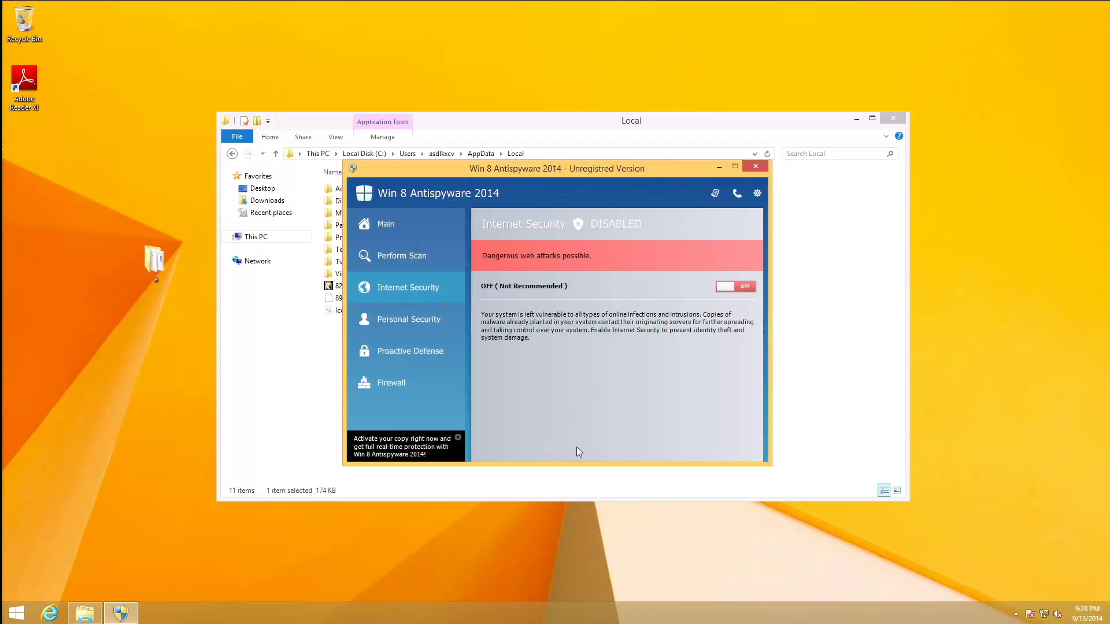
left_click(421, 331)
left_click(410, 345)
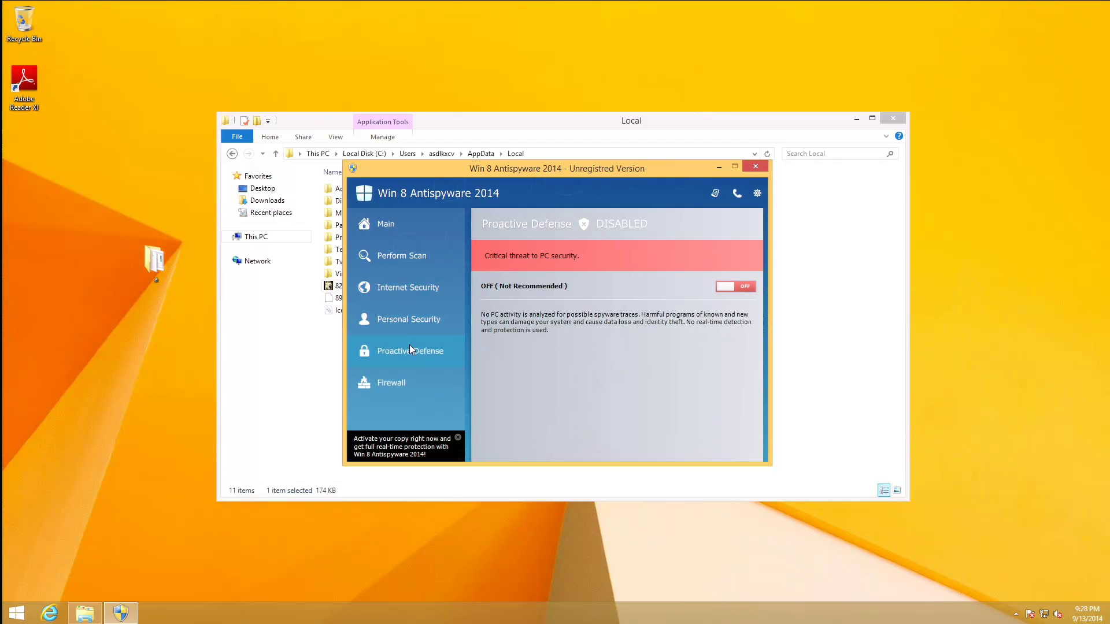
left_click(391, 375)
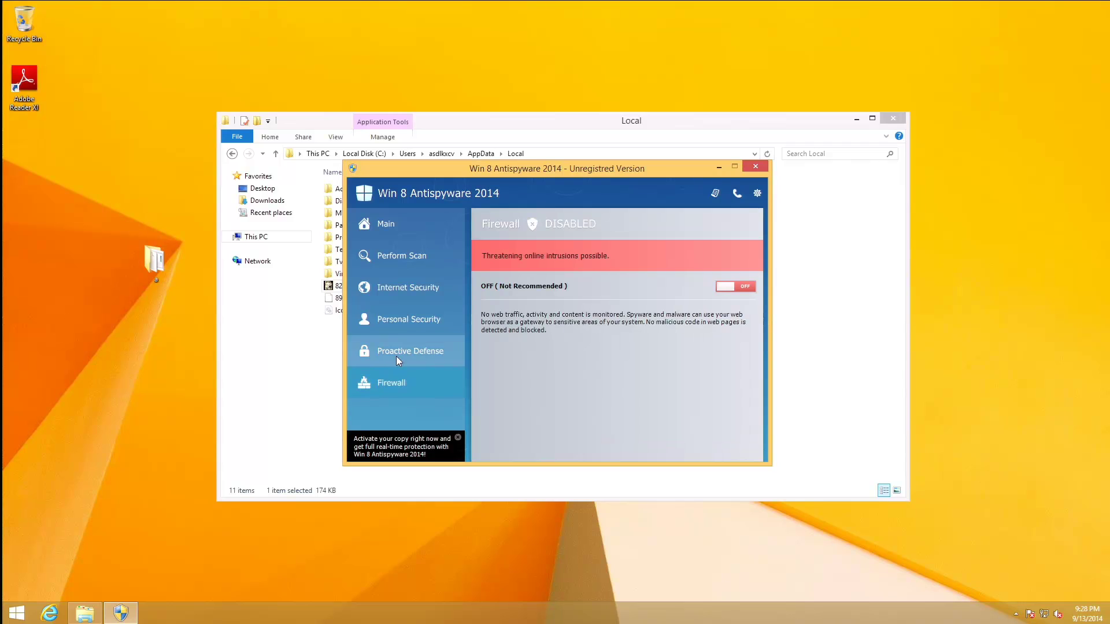
left_click(387, 230)
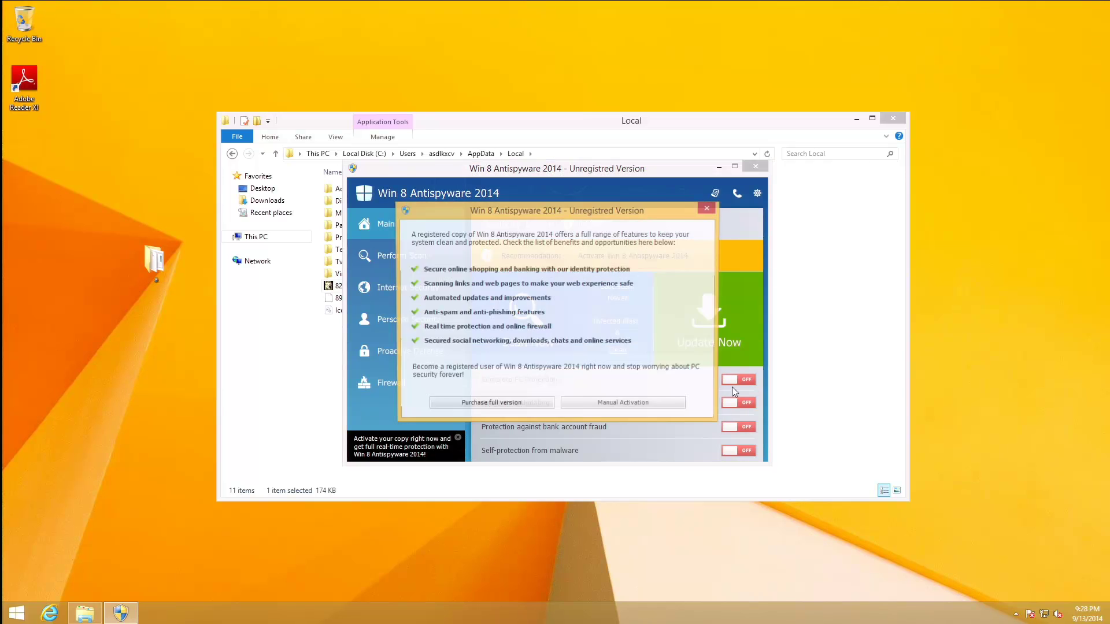
left_click(708, 208)
left_click(439, 259)
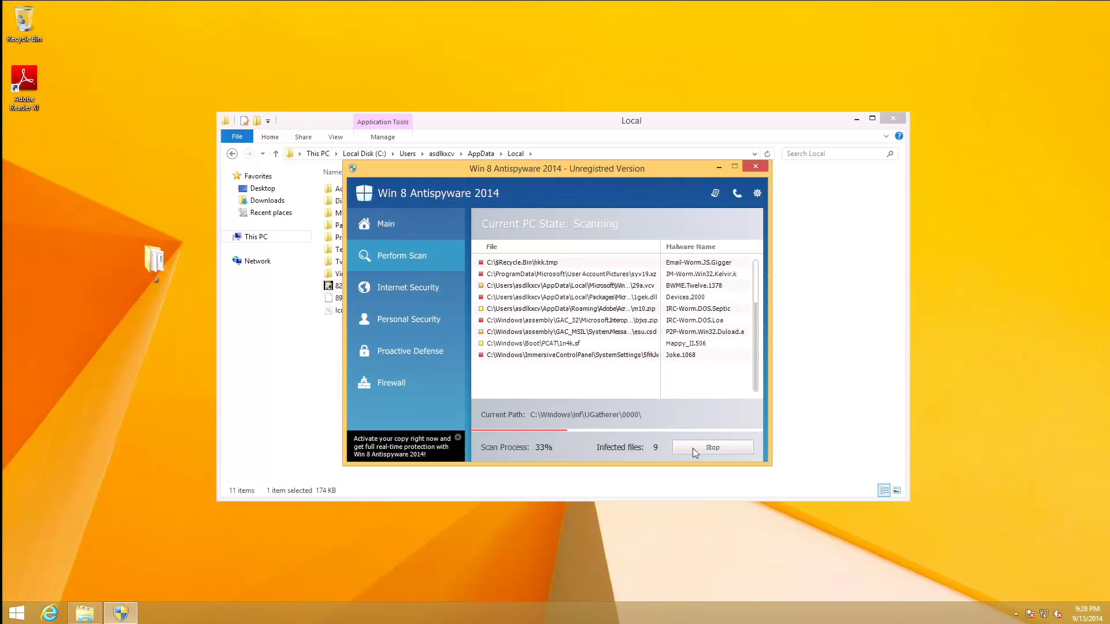
left_click(388, 288)
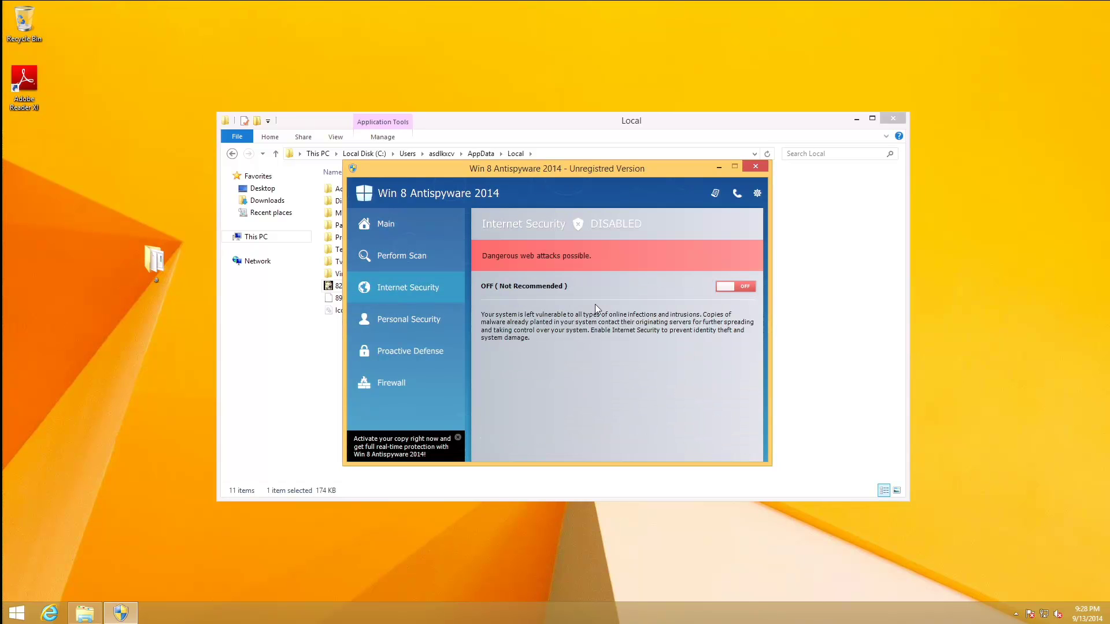
left_click(418, 312)
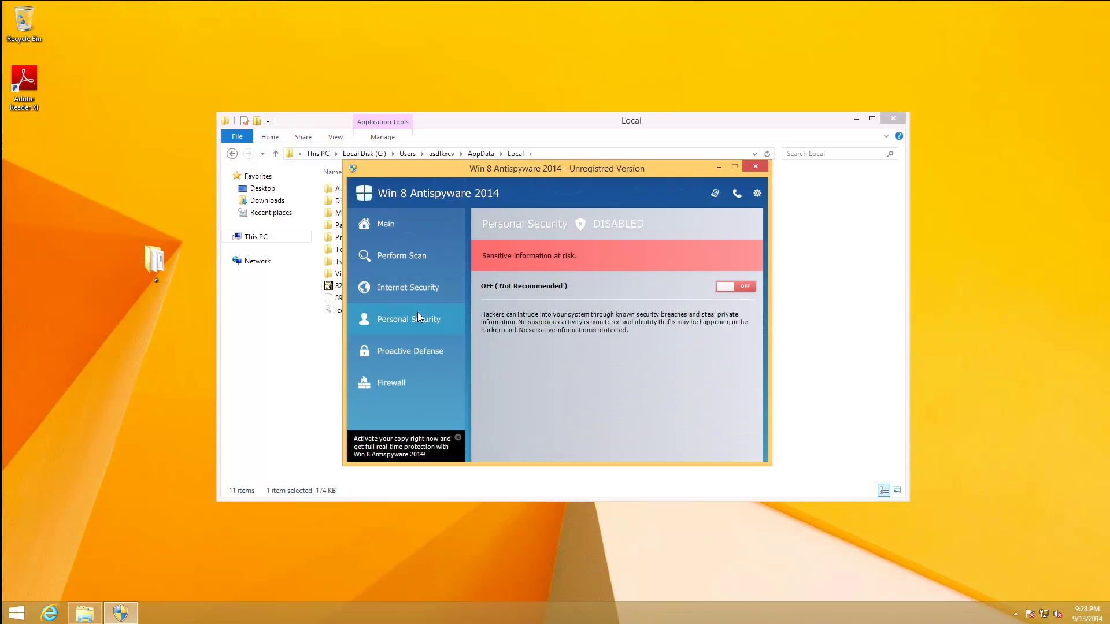
left_click(409, 351)
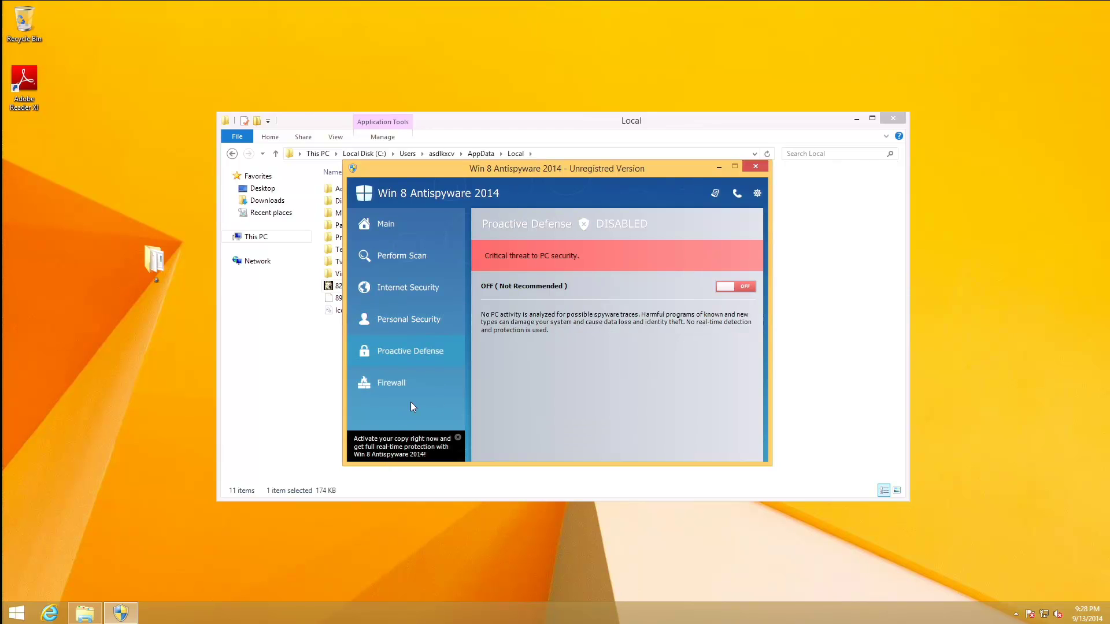
left_click(409, 381)
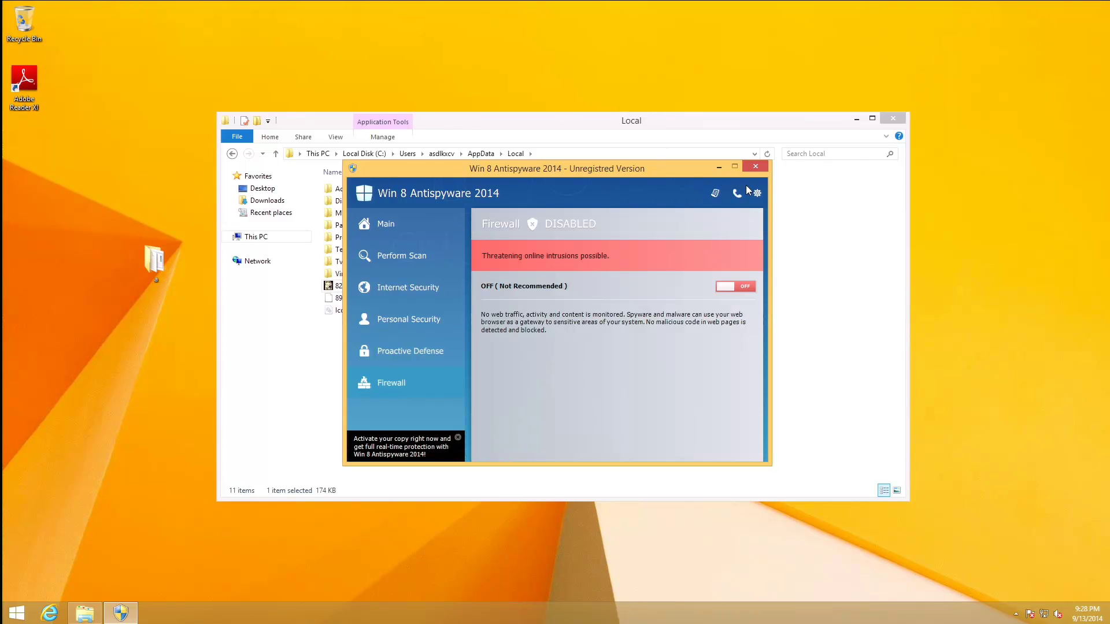
Bring up and dismiss the registration offer twice, via the register and support icons
left_click(718, 197)
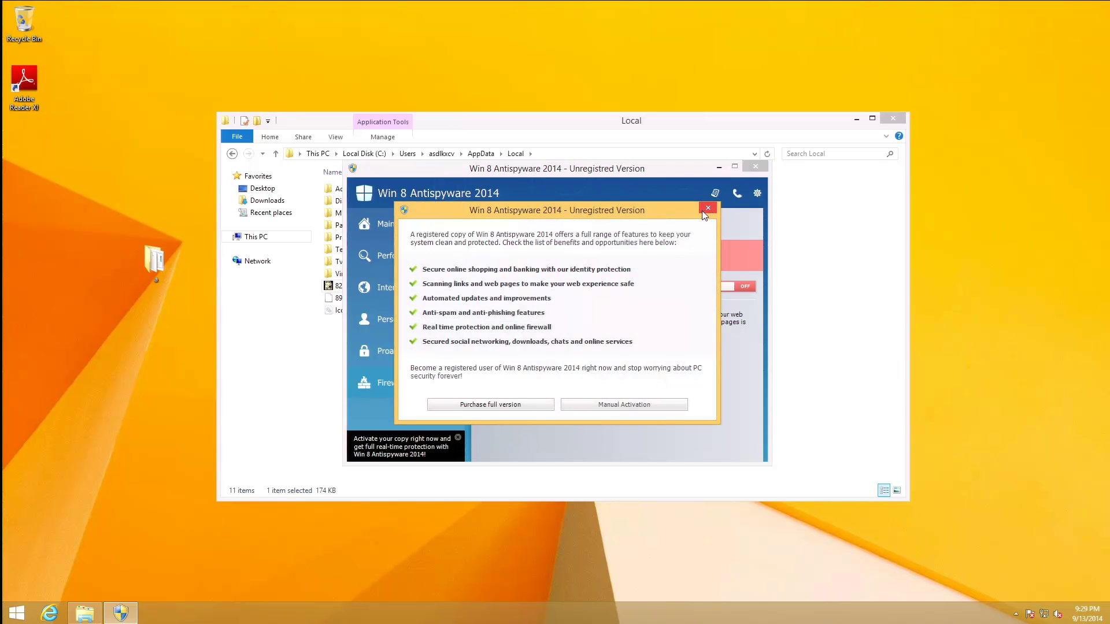
left_click(708, 210)
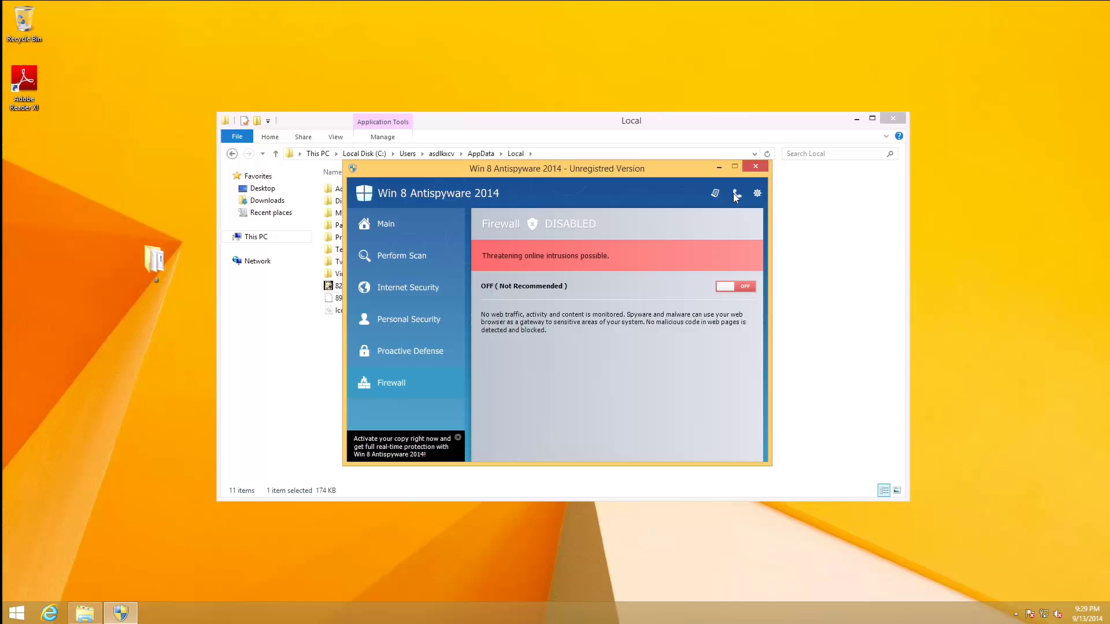
left_click(734, 194)
left_click(707, 209)
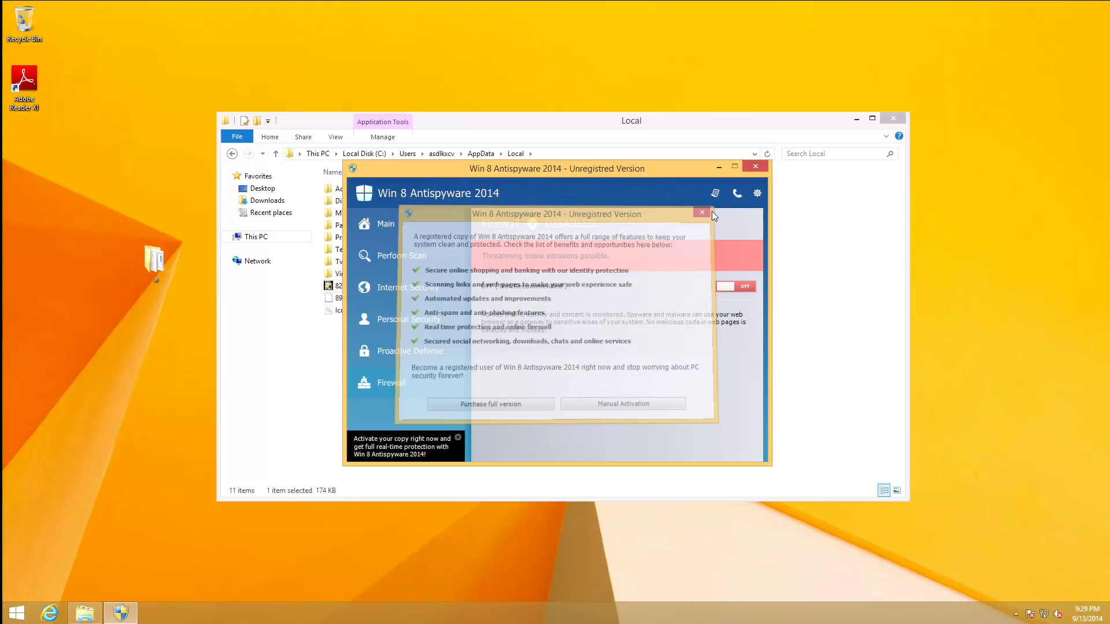
Open the general protection settings' Language list, then launch Adobe Reader to trigger the infection alert
left_click(757, 195)
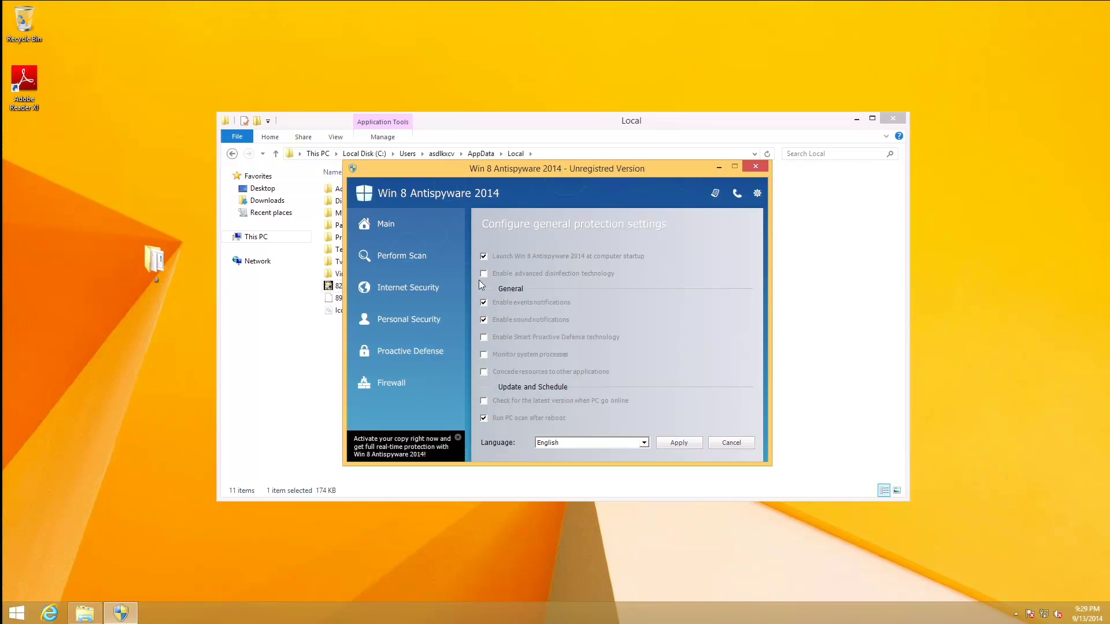
left_click(594, 443)
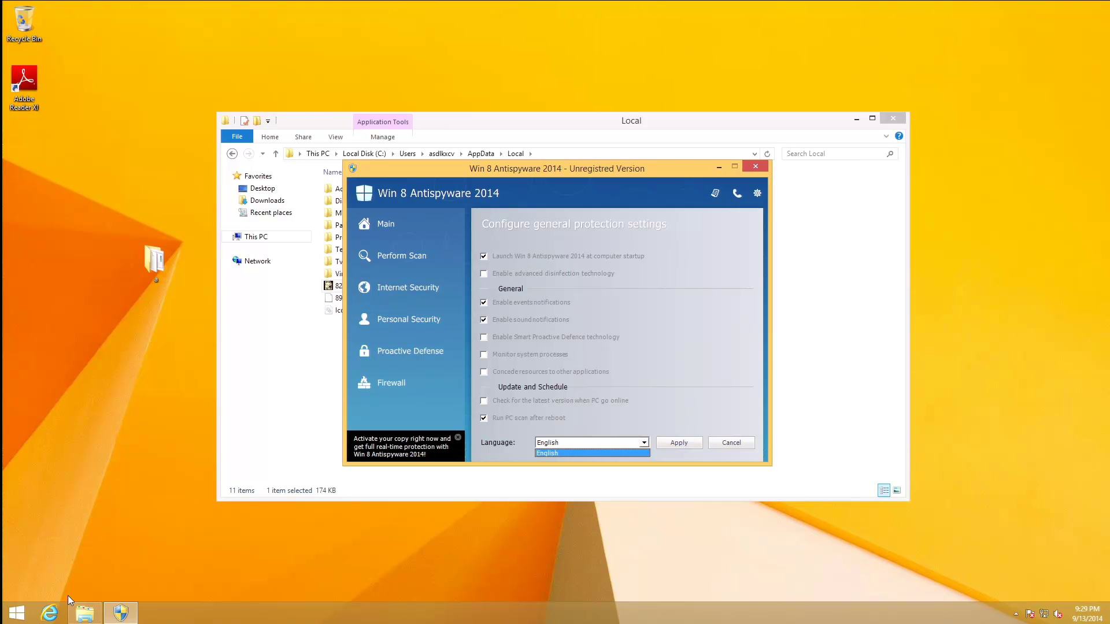
double_click(30, 75)
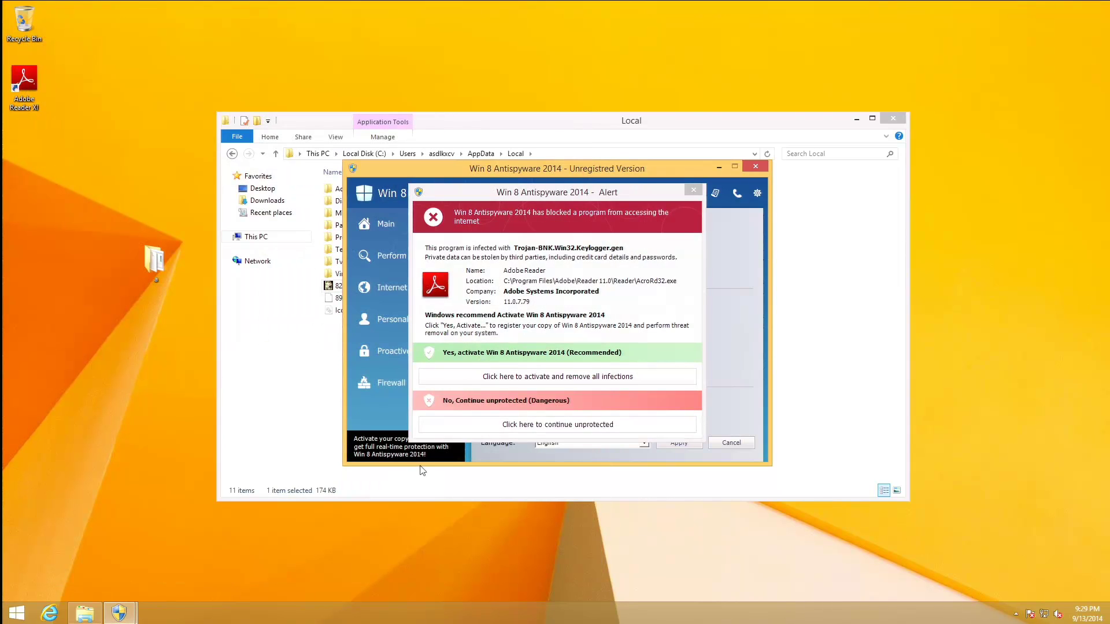
Continue unprotected past the alert, open Bing Sports from Start, and switch back to the desktop
left_click(516, 433)
left_click(516, 431)
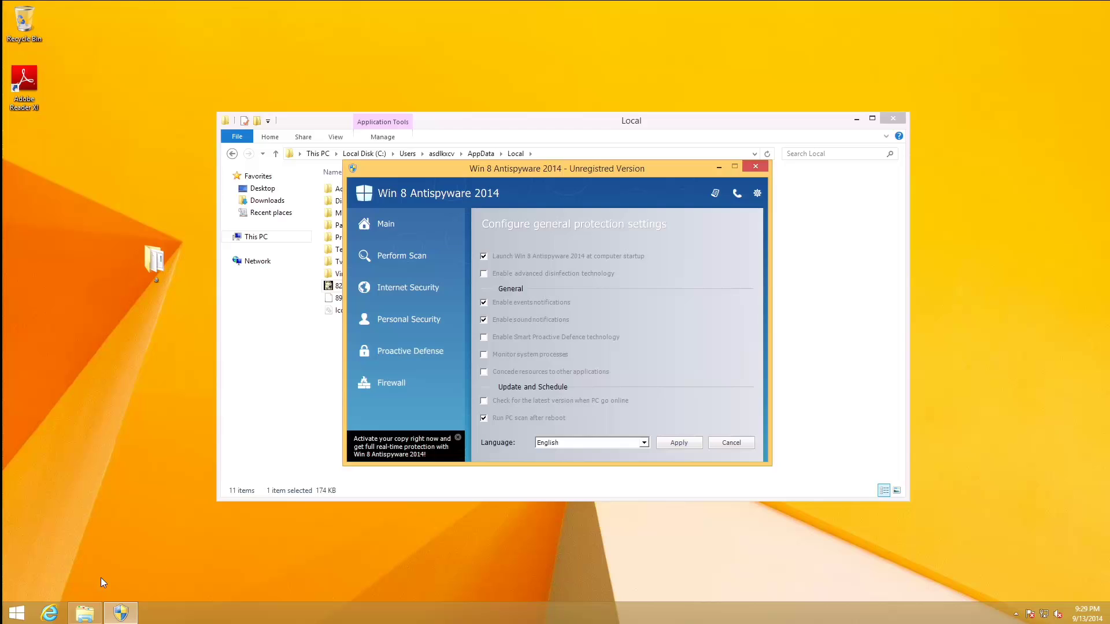
left_click(16, 611)
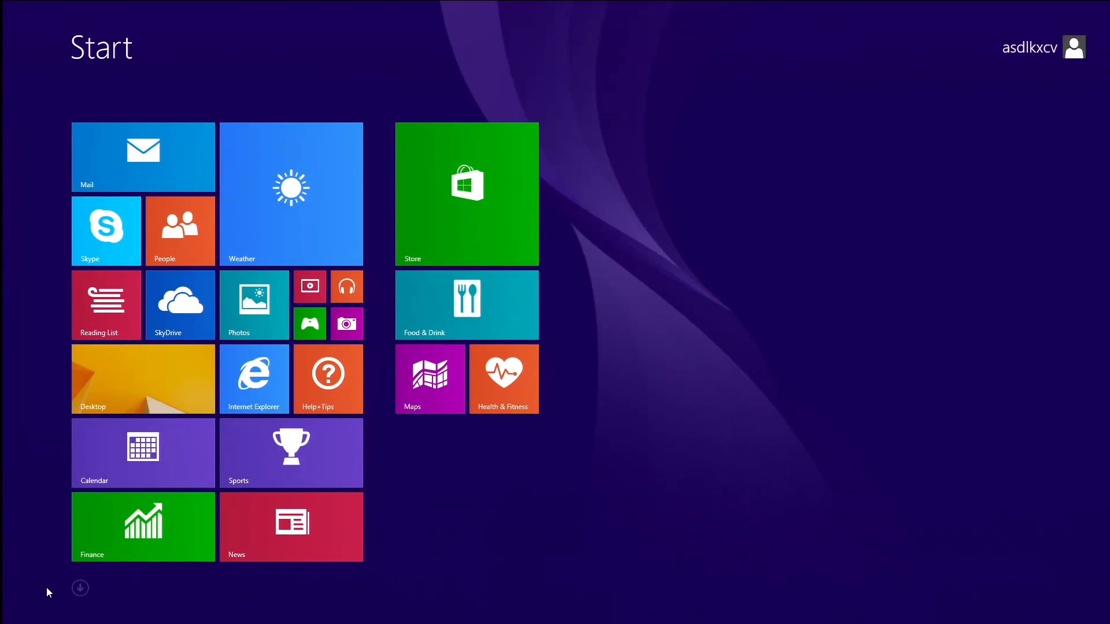
left_click(241, 446)
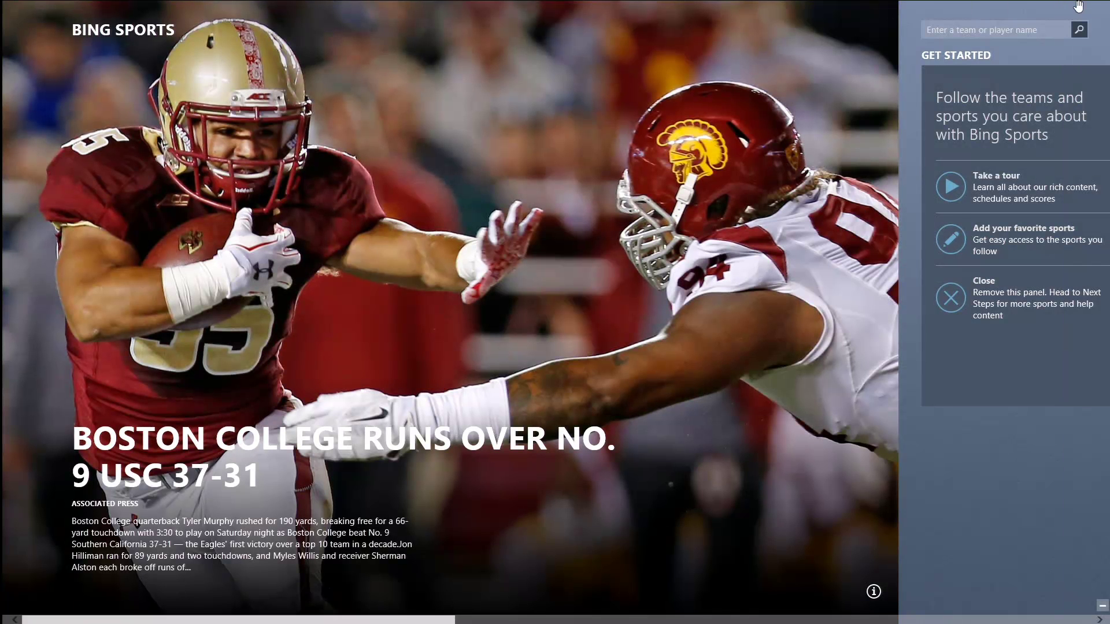
left_click(5, 6)
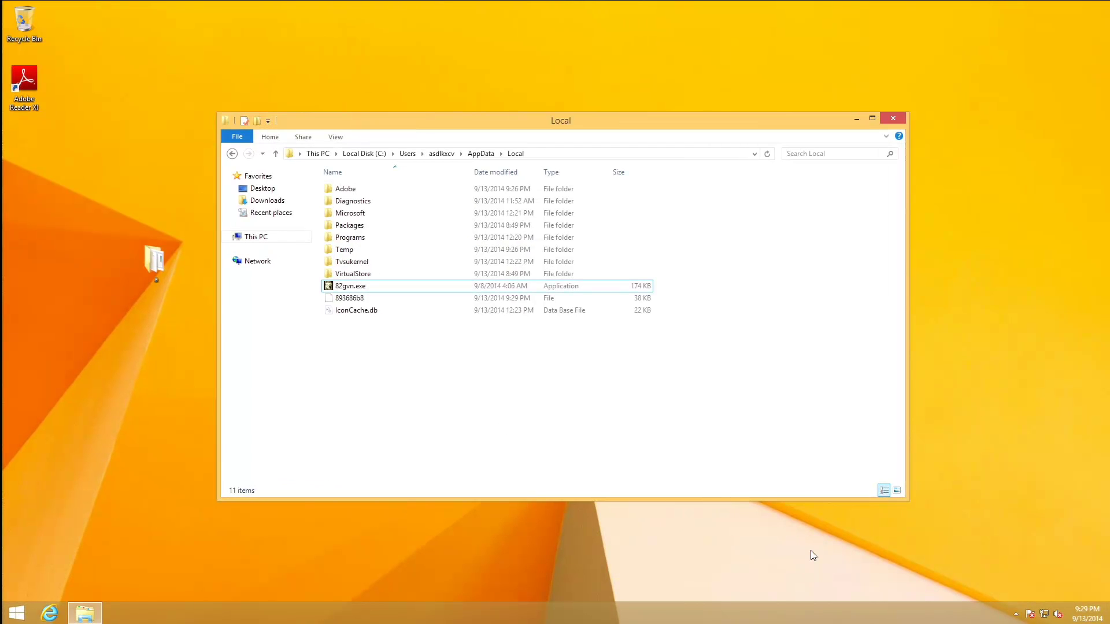
Reopen the fake scanner from its threat notification, close Action Center, and stop the scan at 2 infected files
left_click(1016, 615)
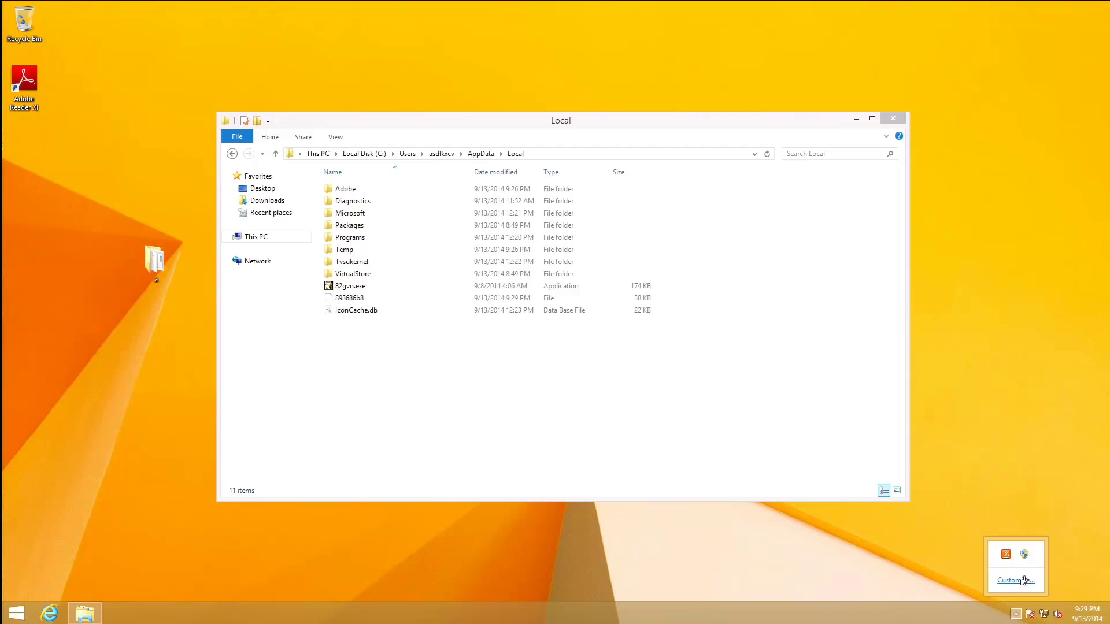
left_click(359, 286)
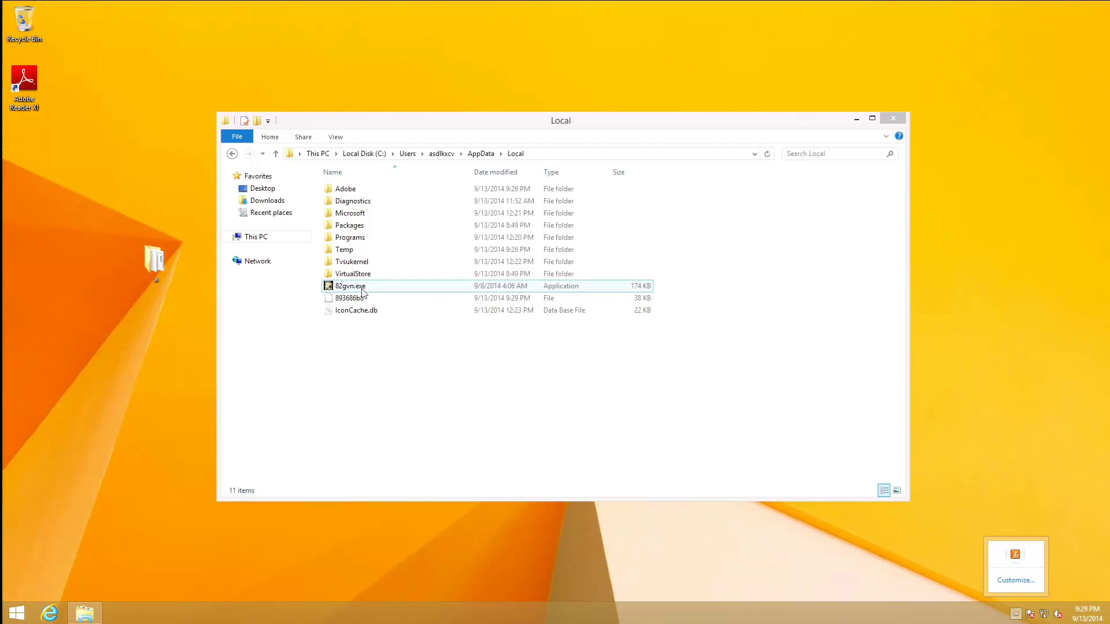
left_click(919, 564)
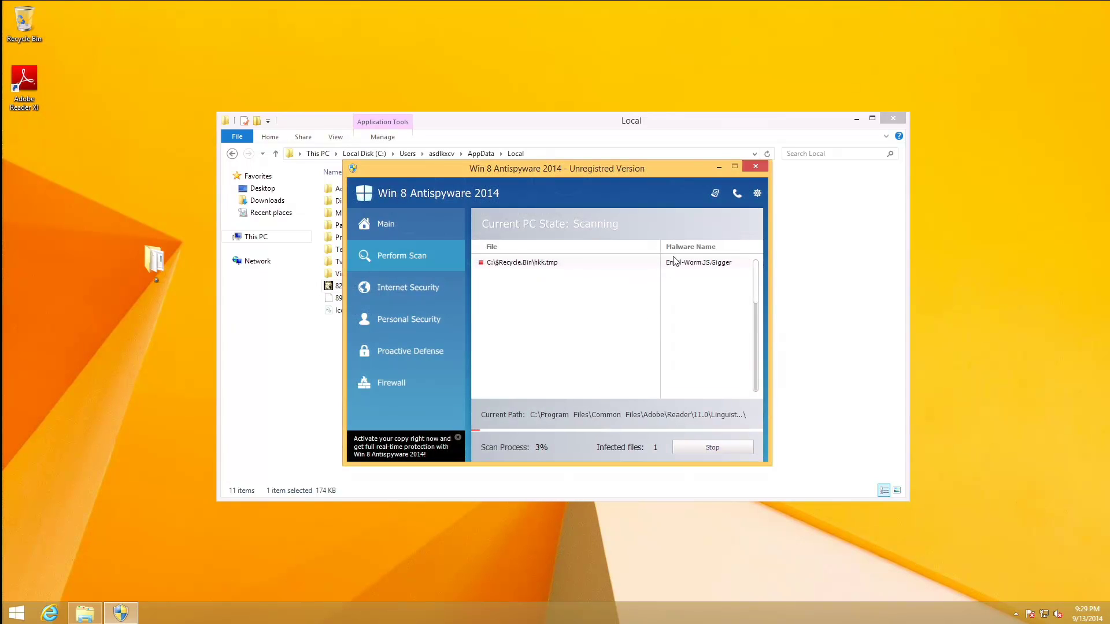
left_click(714, 193)
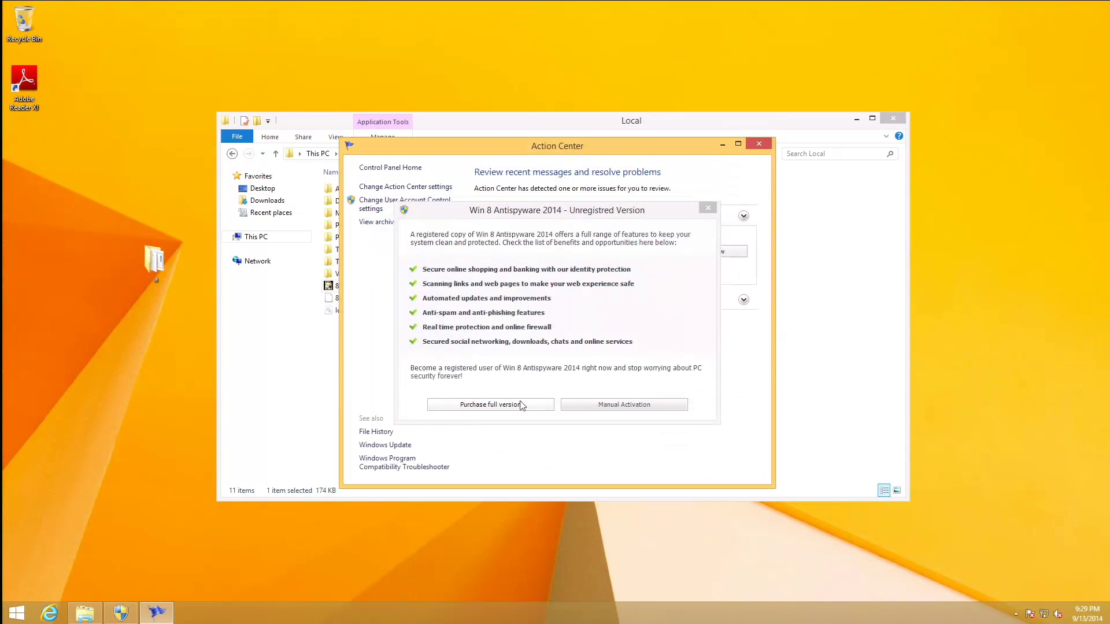
left_click(768, 147)
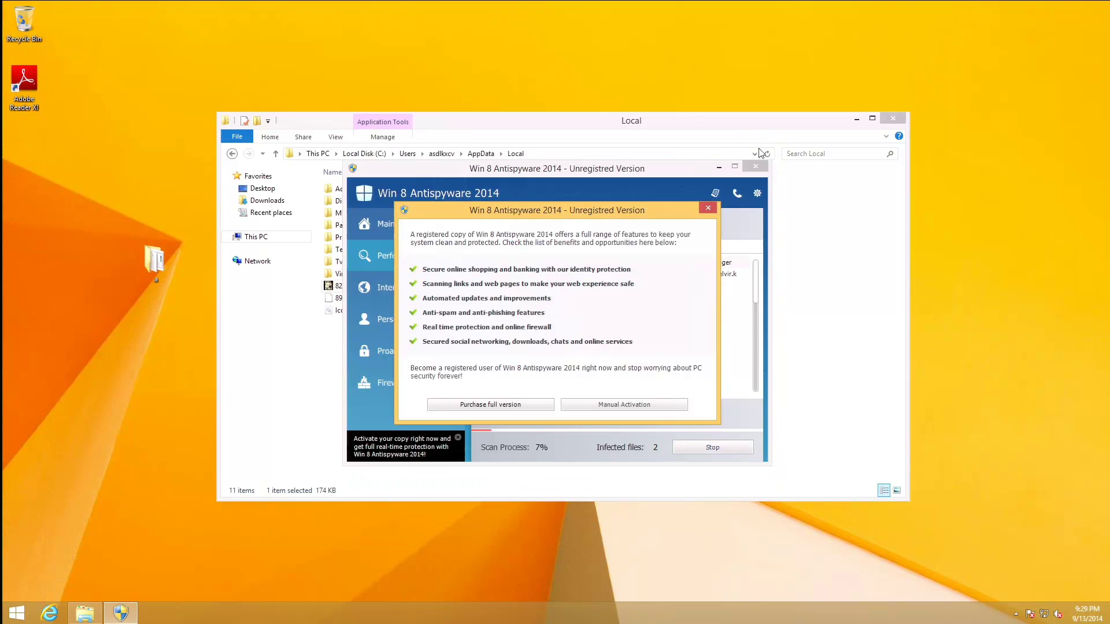
left_click(691, 454)
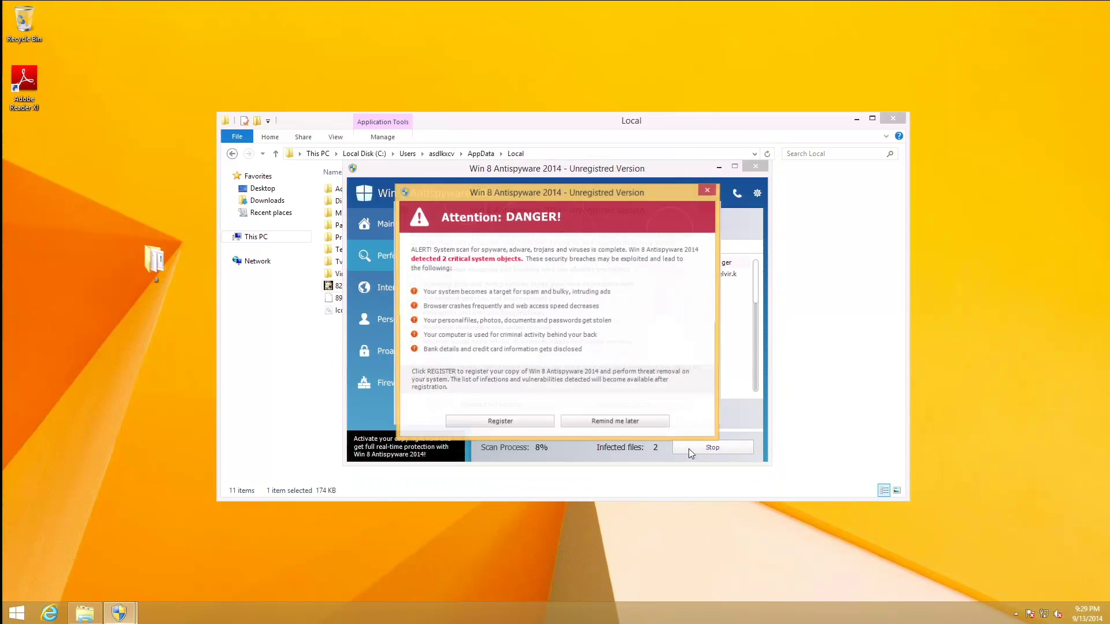
Follow the Register prompt, close the Unregistred Version dialog, and scroll down to the credit-card form
left_click(517, 425)
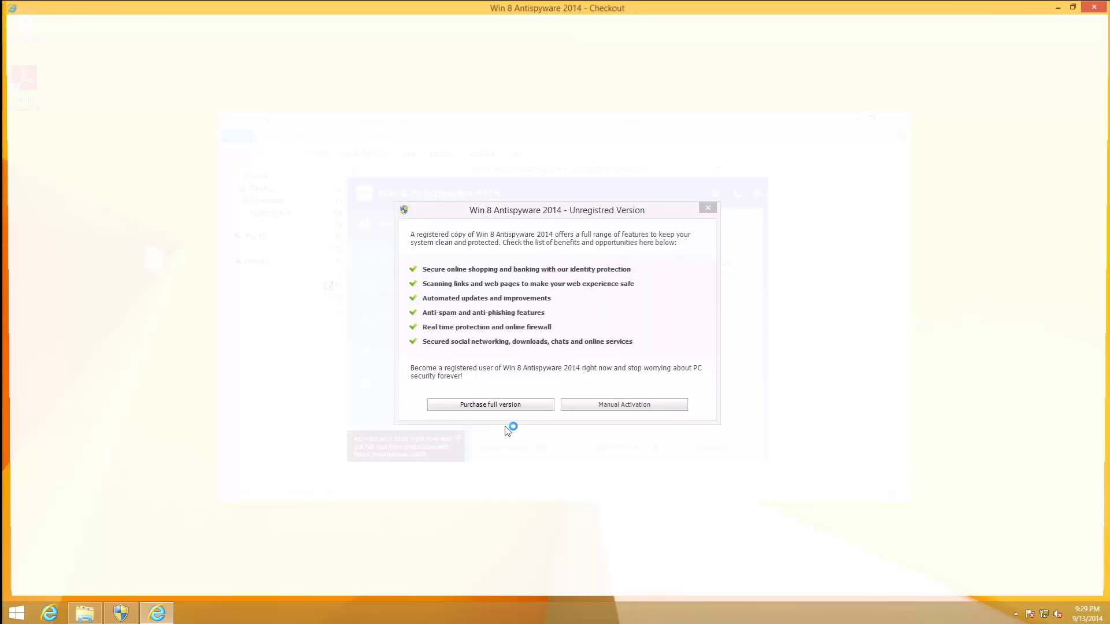
left_click(708, 208)
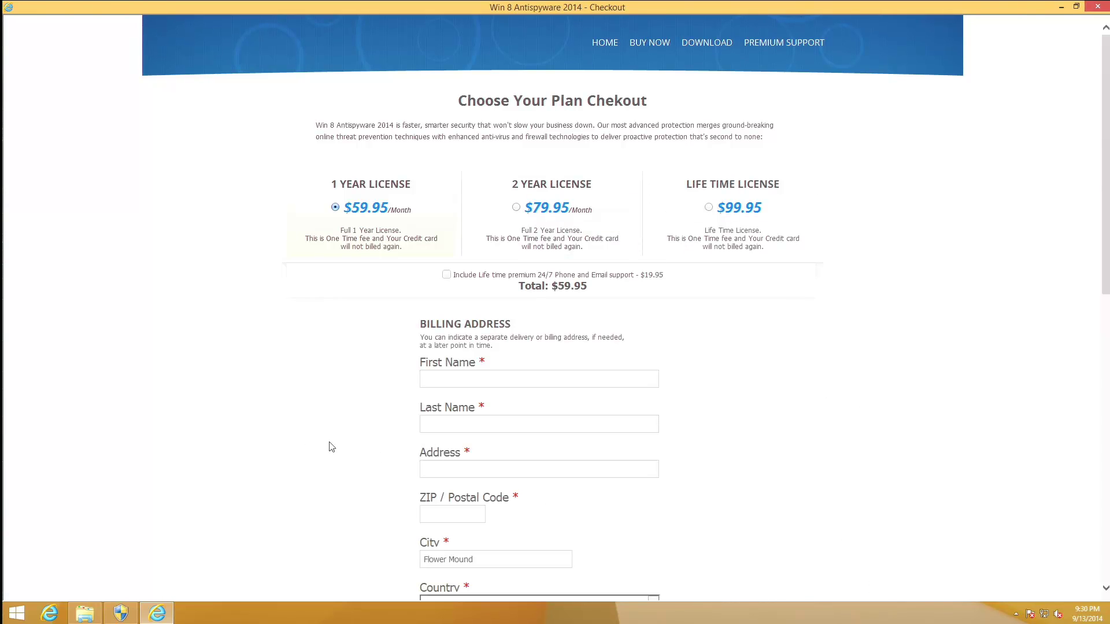
scroll(350, 437, "down", 5)
scroll(349, 514, "down", 4)
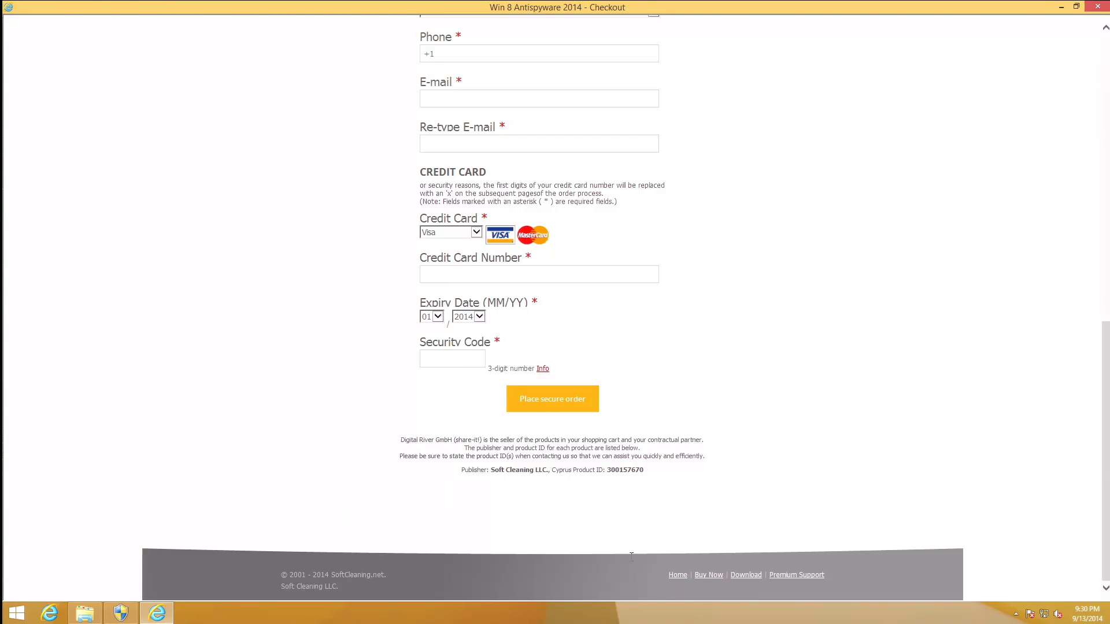
Review the Premium Support page, then bring up and minimize the scanner window
left_click(787, 583)
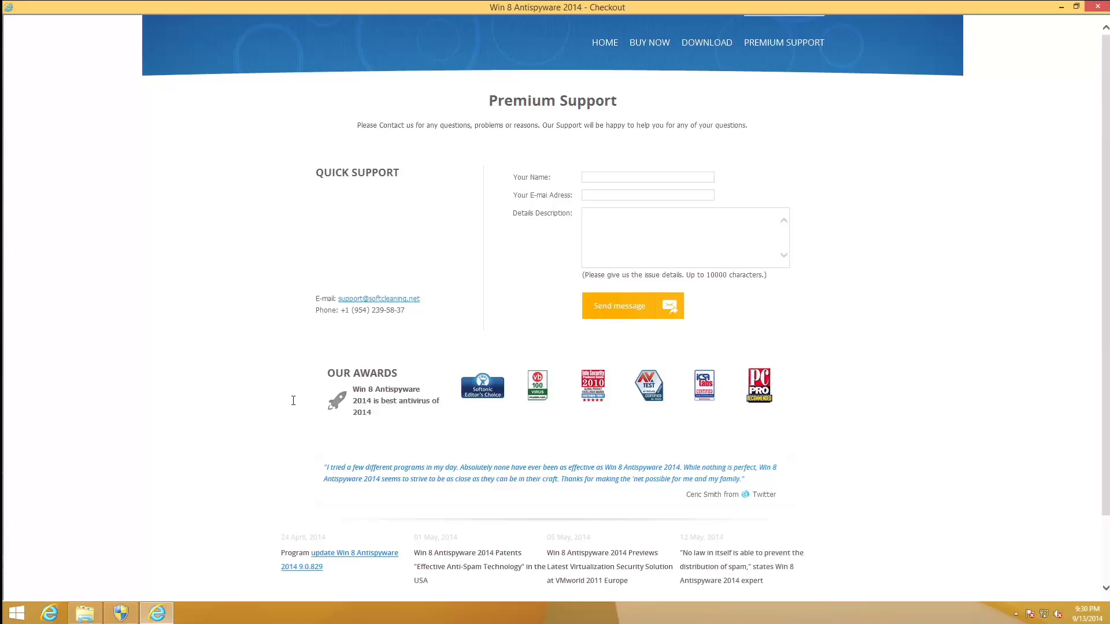
scroll(293, 401, "down", 2)
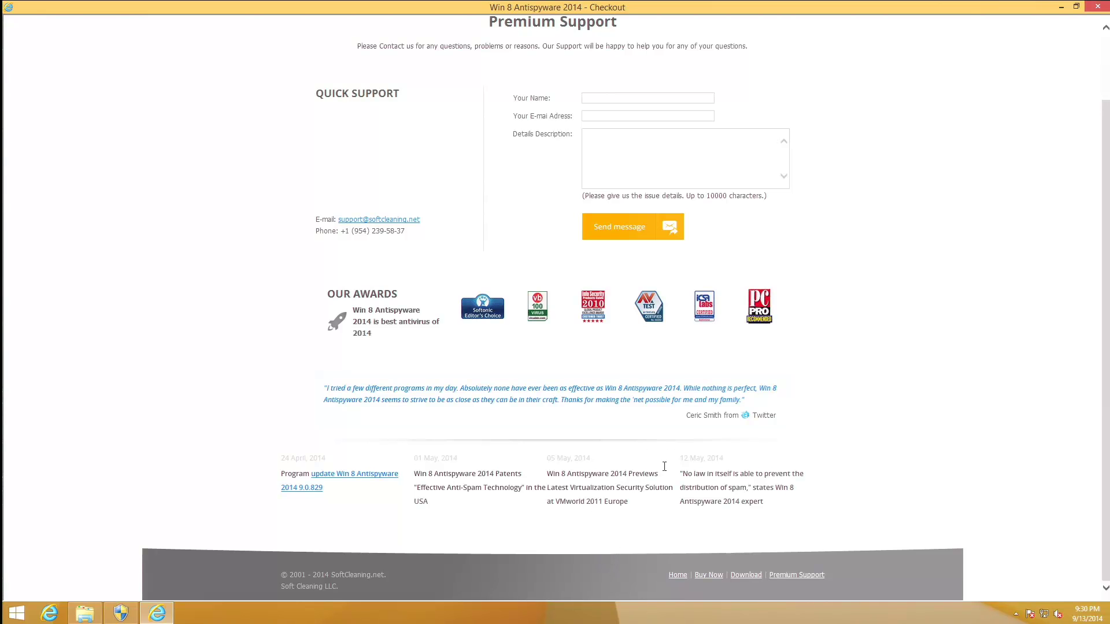
scroll(638, 434, "up", 2)
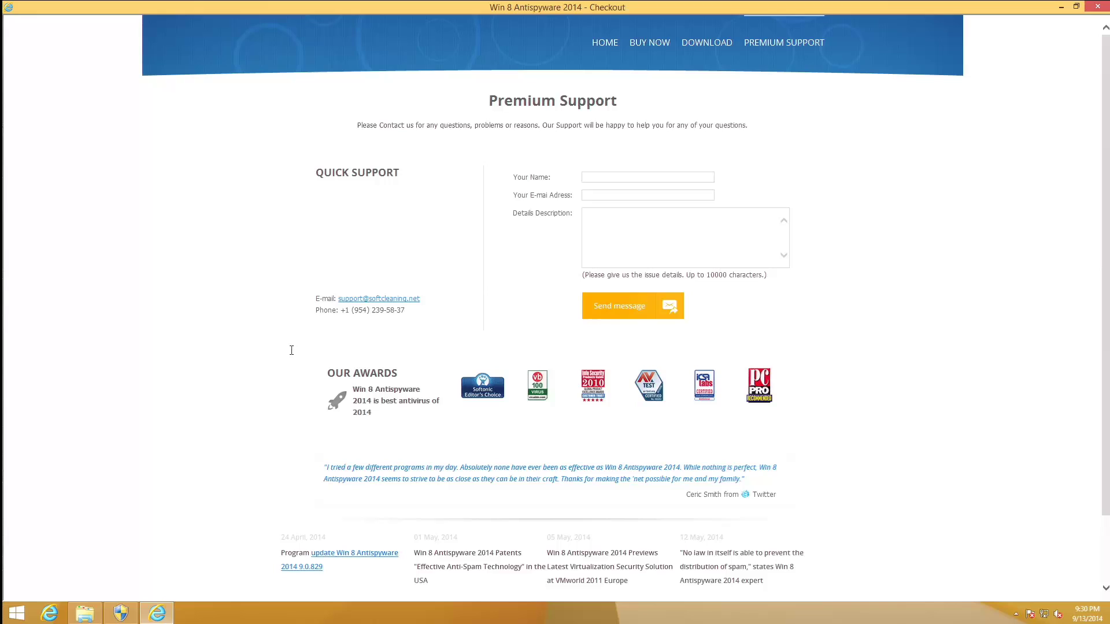
left_click(124, 614)
left_click(128, 617)
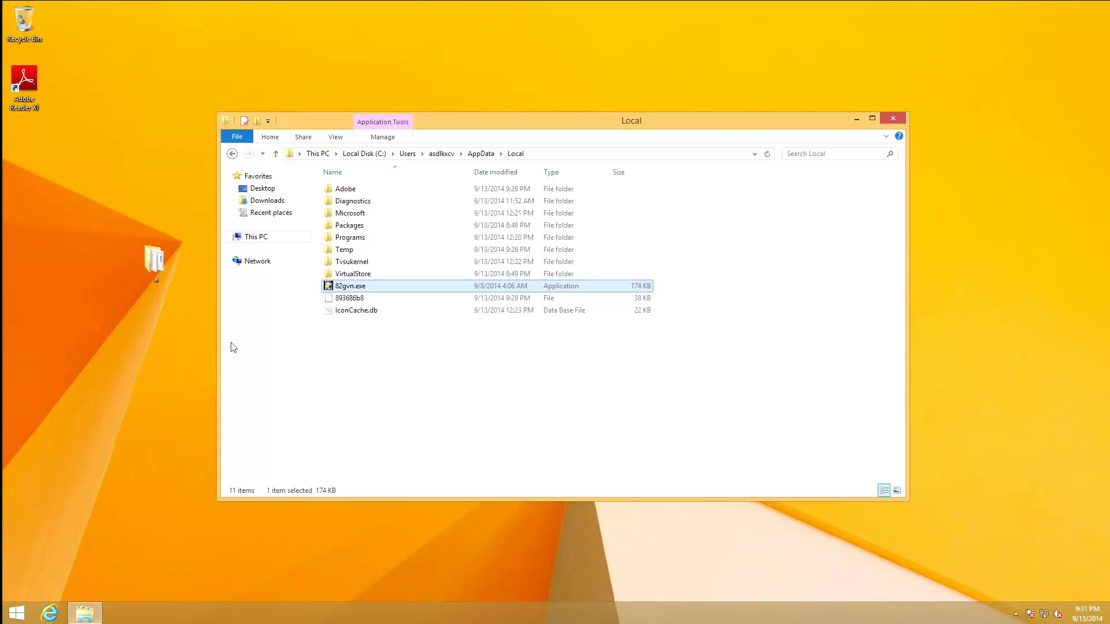
Run 82gvn.exe and follow Purchase full version to the website's Premium Support page
double_click(328, 289)
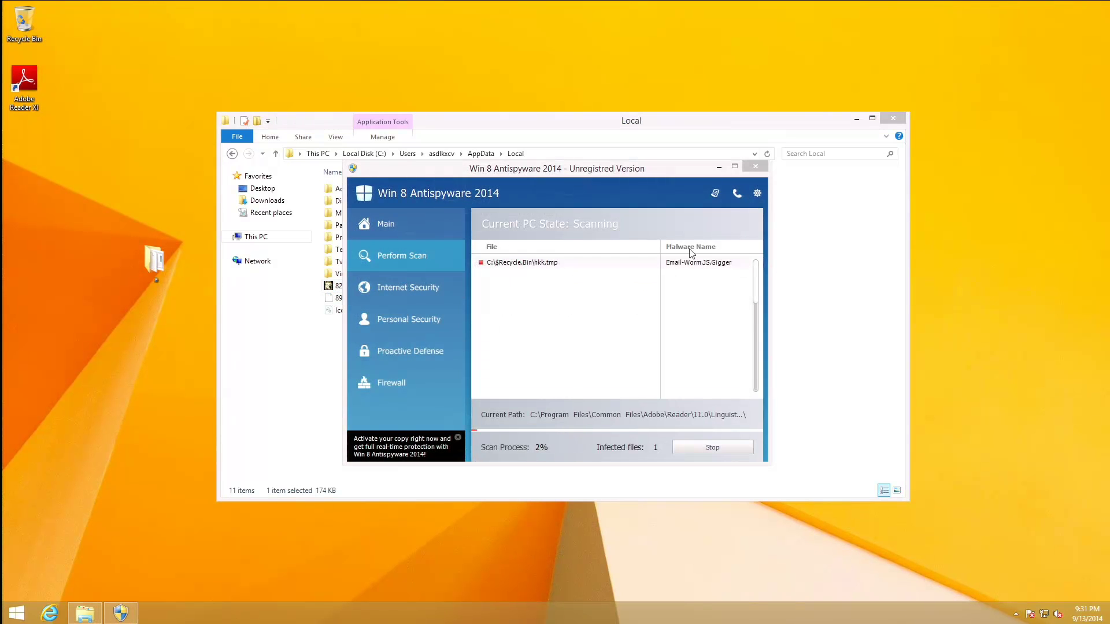
left_click(715, 193)
left_click(544, 403)
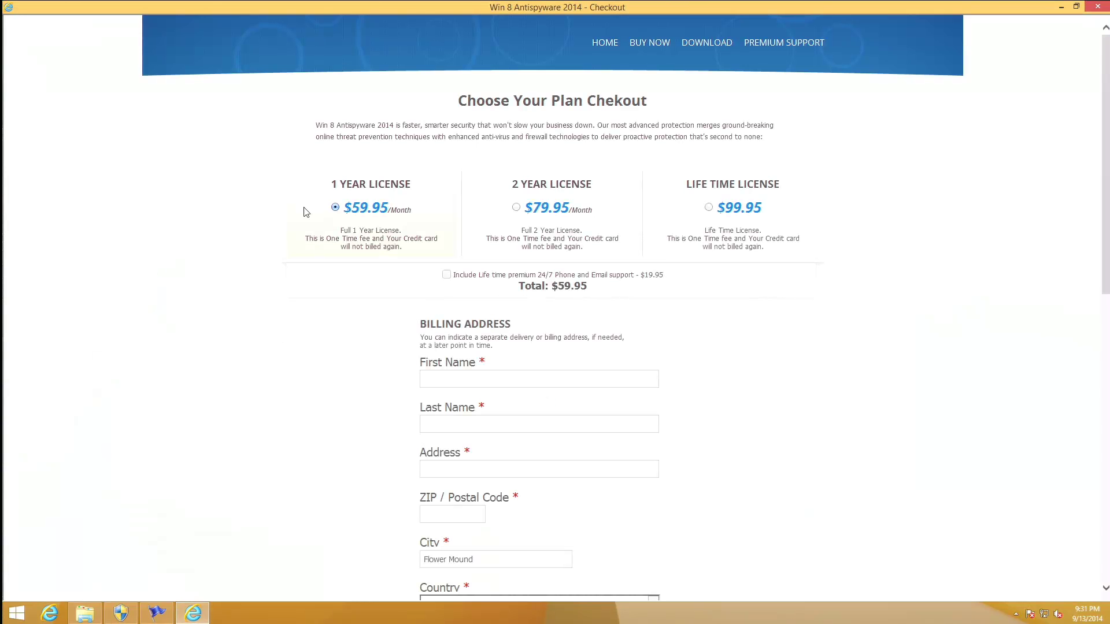
left_click(753, 47)
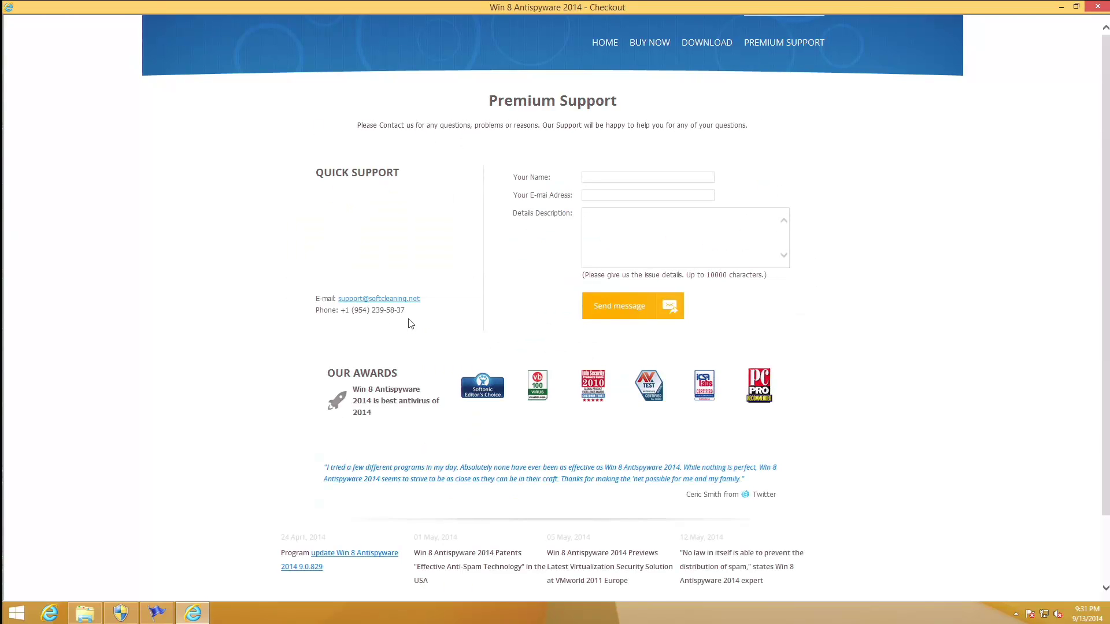
left_click_drag(407, 311, 343, 309)
Launch Notepad from Start and dismiss the fake alert with 'continue unprotected'
left_click(15, 613)
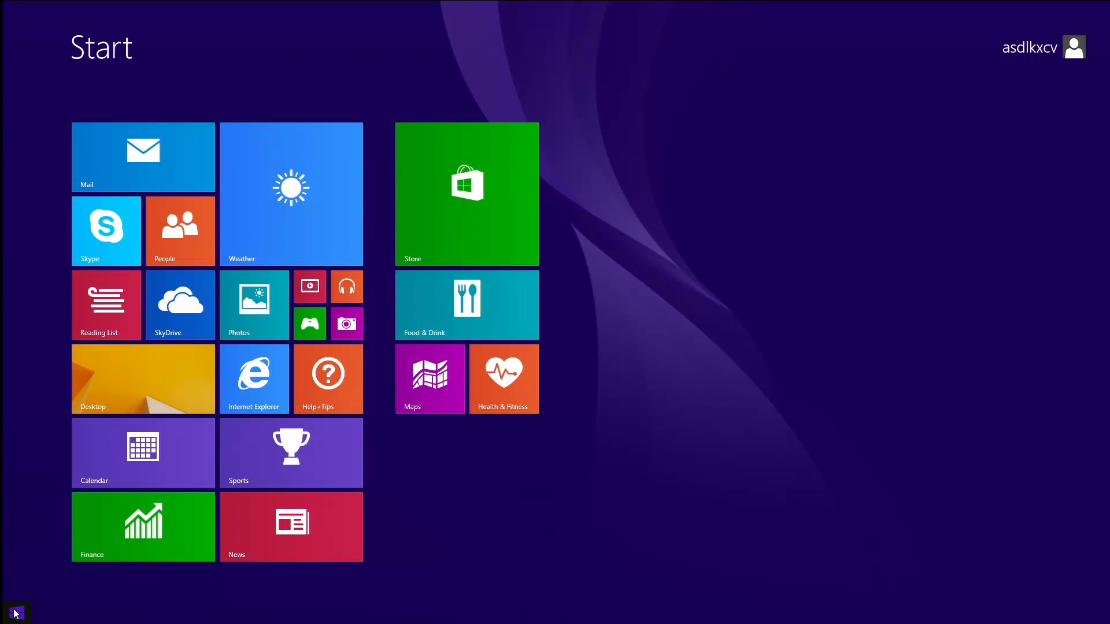
type("notepad")
key("Return")
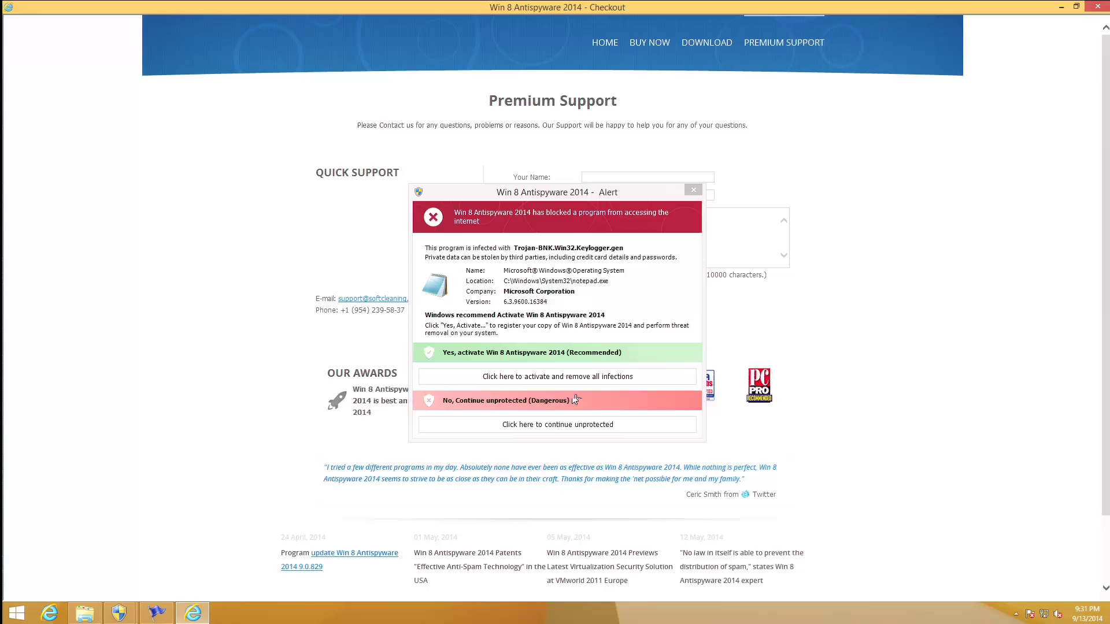
left_click(568, 418)
left_click(552, 426)
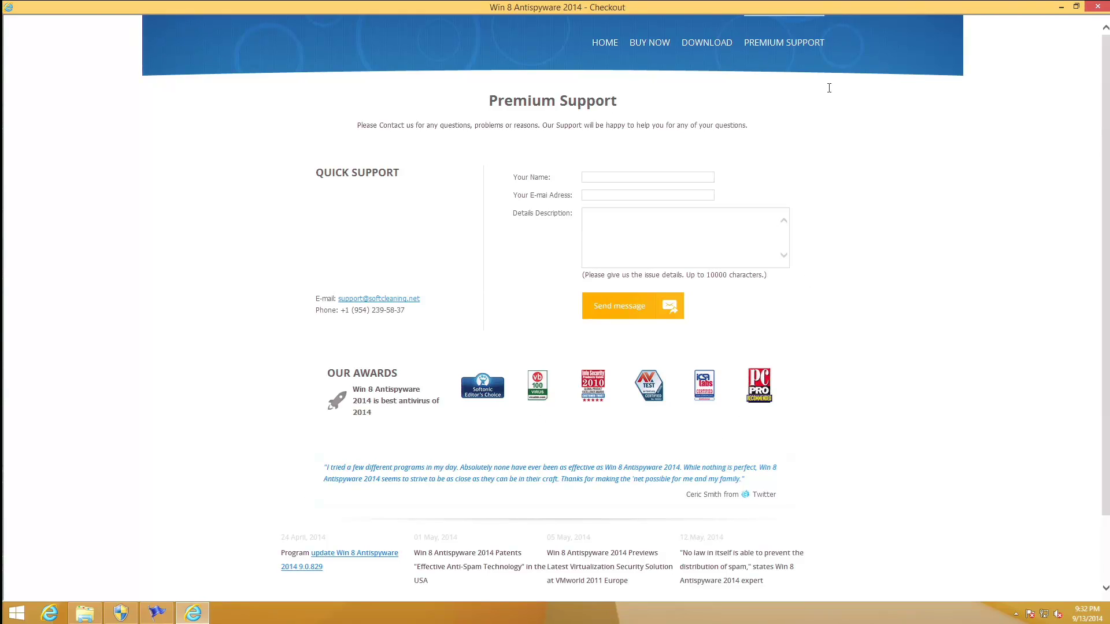
From the site's home page, follow Buy now to the 2 Year License checkout form
left_click(606, 47)
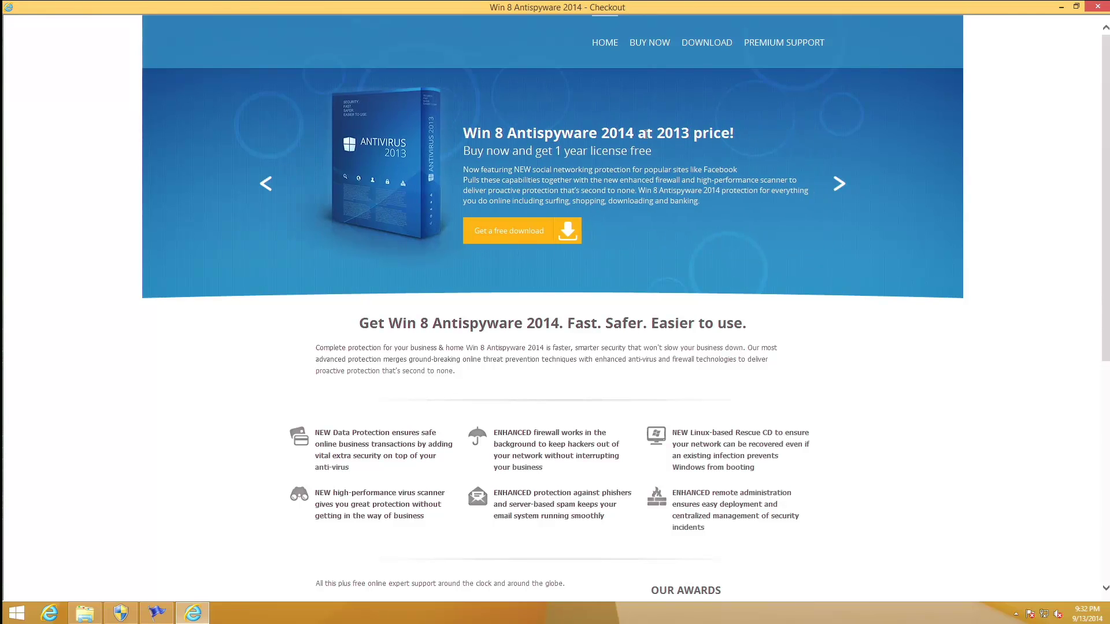
scroll(399, 204, "down", 5)
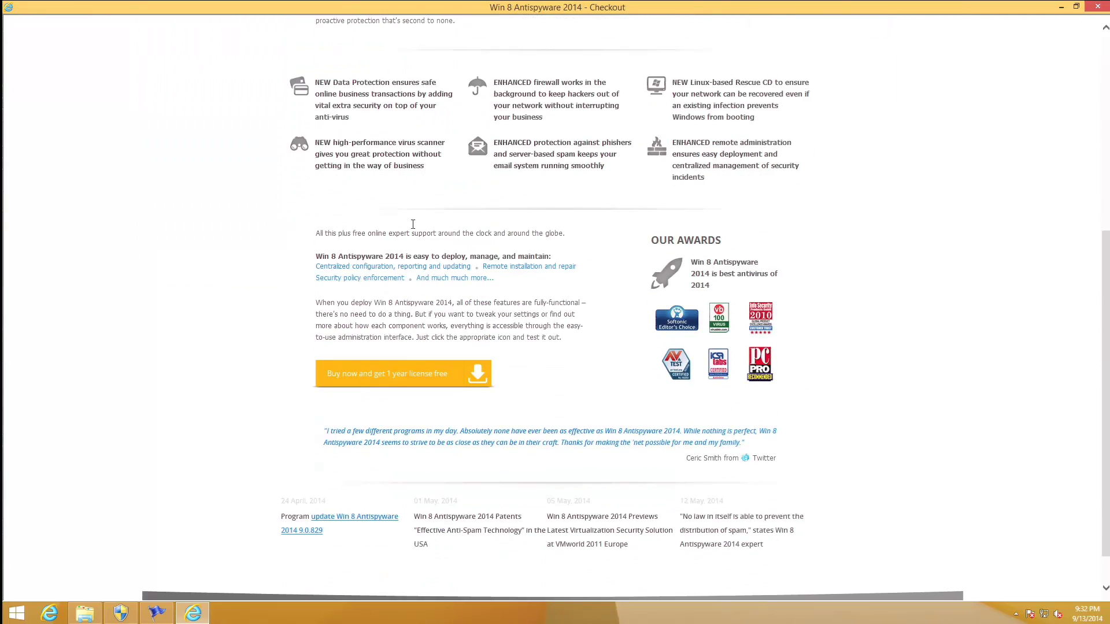
left_click(392, 378)
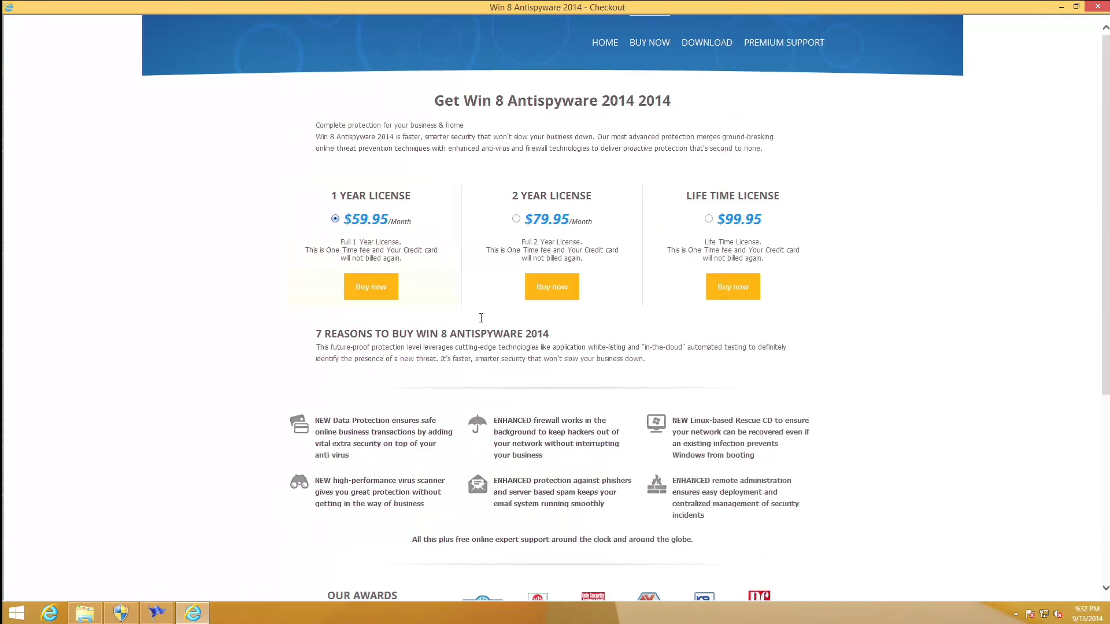
left_click(536, 291)
scroll(523, 292, "down", 10)
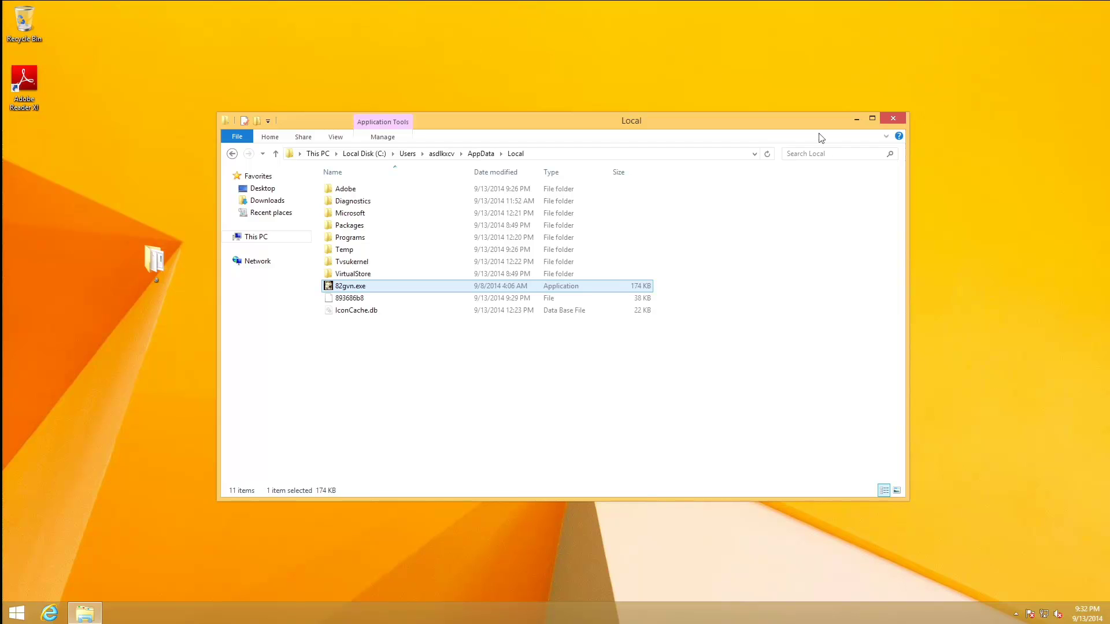
Close the AppData\Local File Explorer window, leaving the bare desktop
left_click(890, 119)
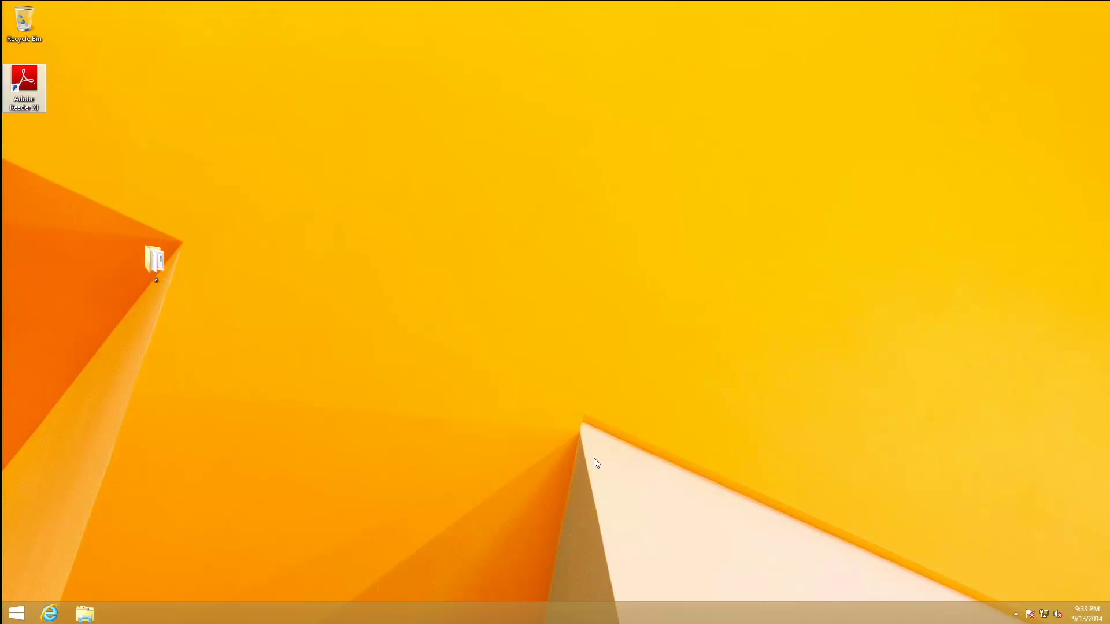
Enable Safe boot with Network in msconfig's Boot tab, apply it, and restart Windows
mouse_move(1105, 7)
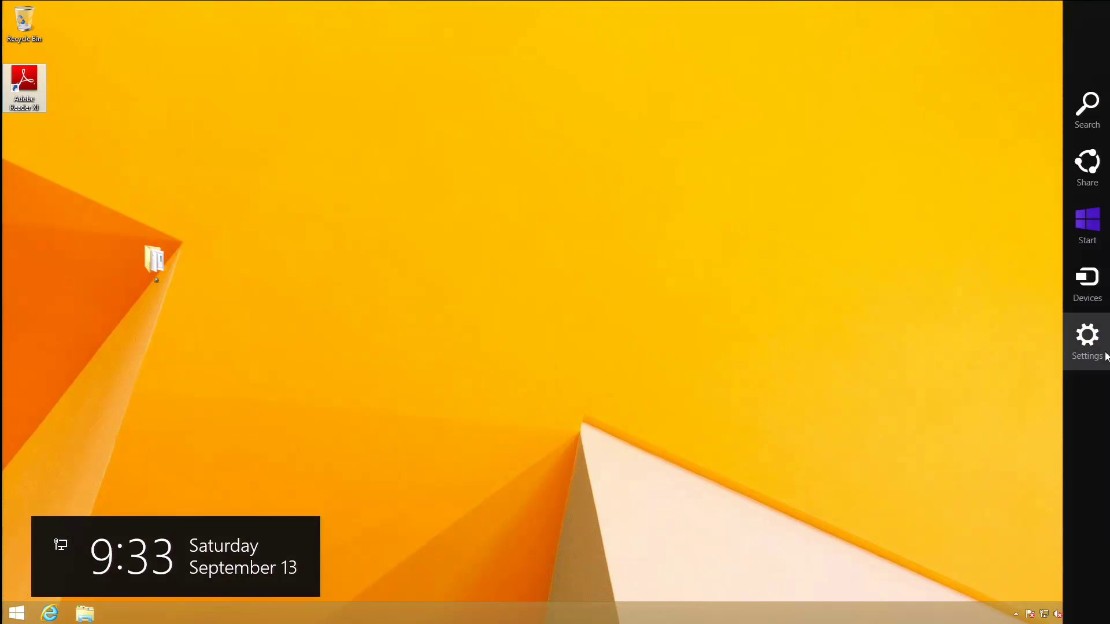
left_click(1086, 336)
left_click(1012, 554)
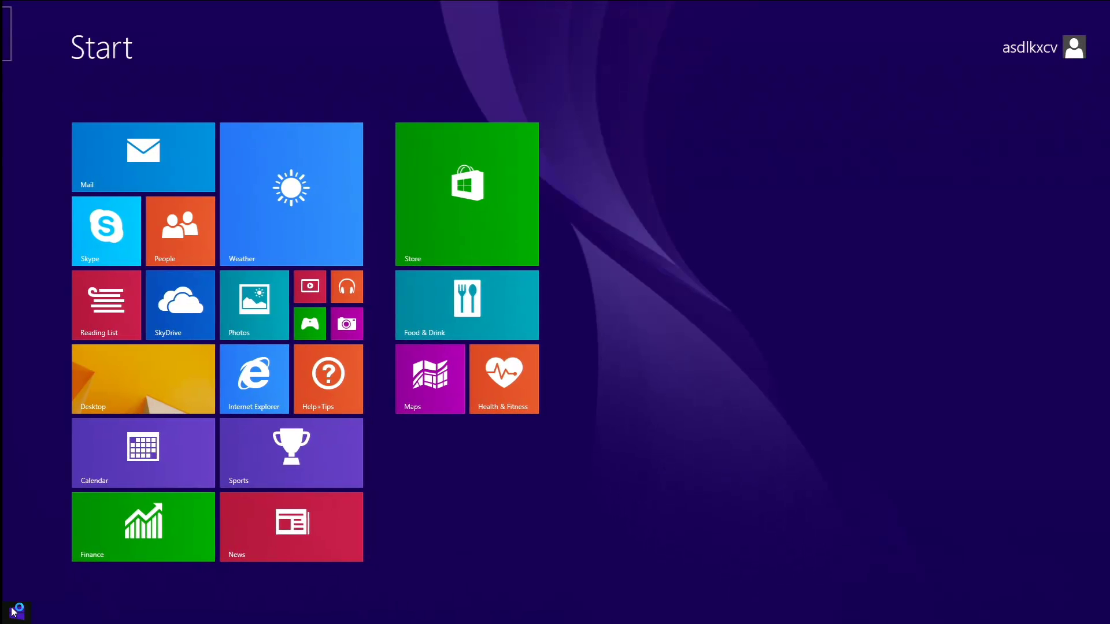
type("msconfig.exe")
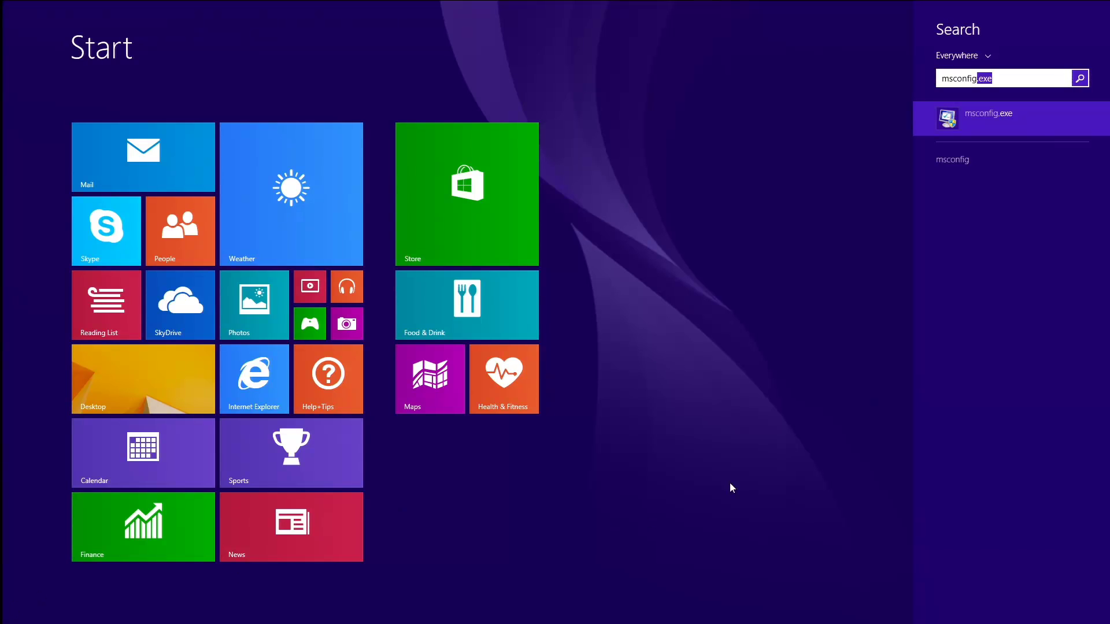
key("Return")
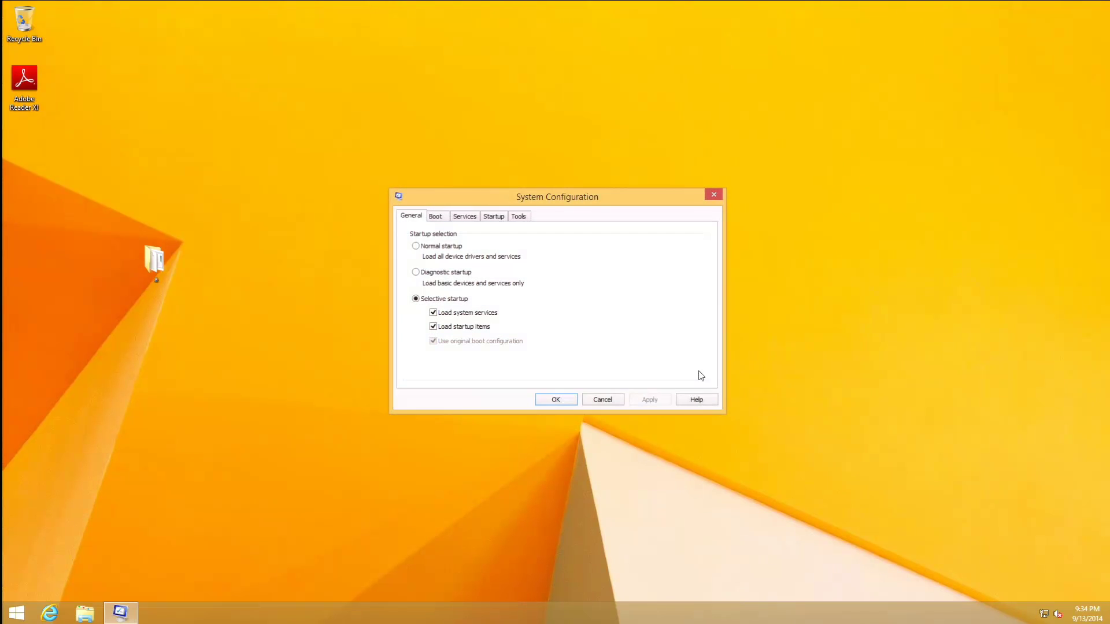
left_click(441, 218)
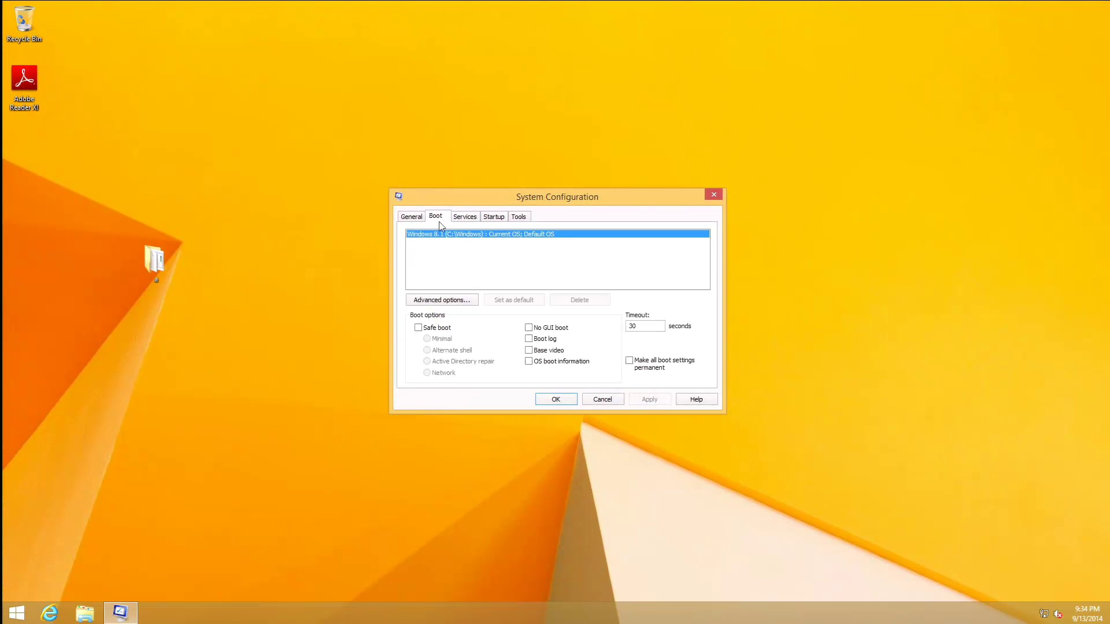
left_click(439, 328)
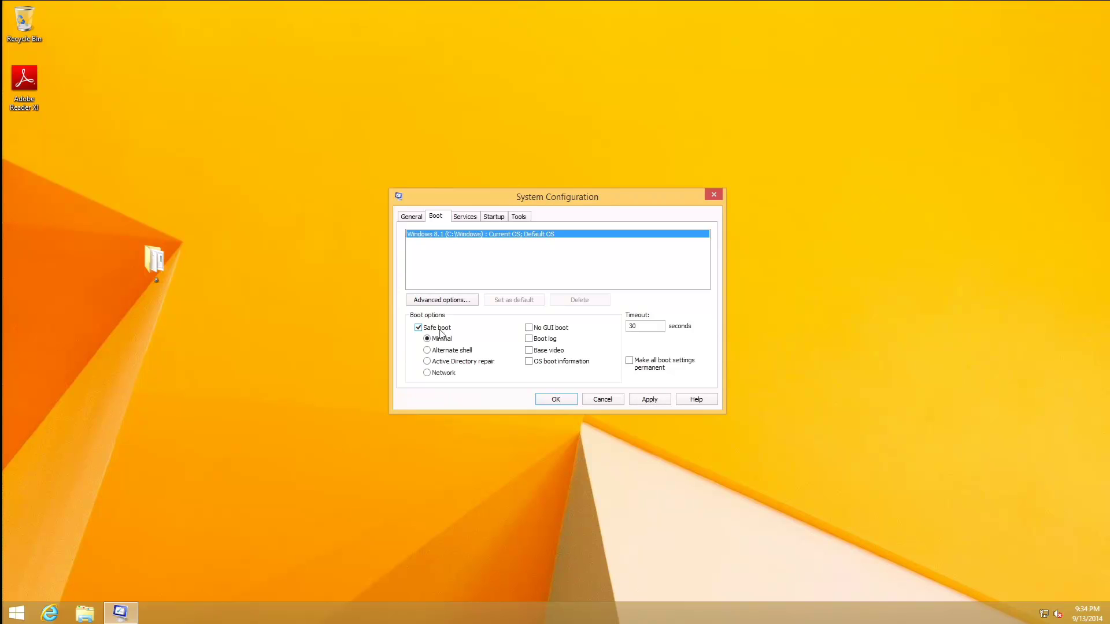
left_click(442, 375)
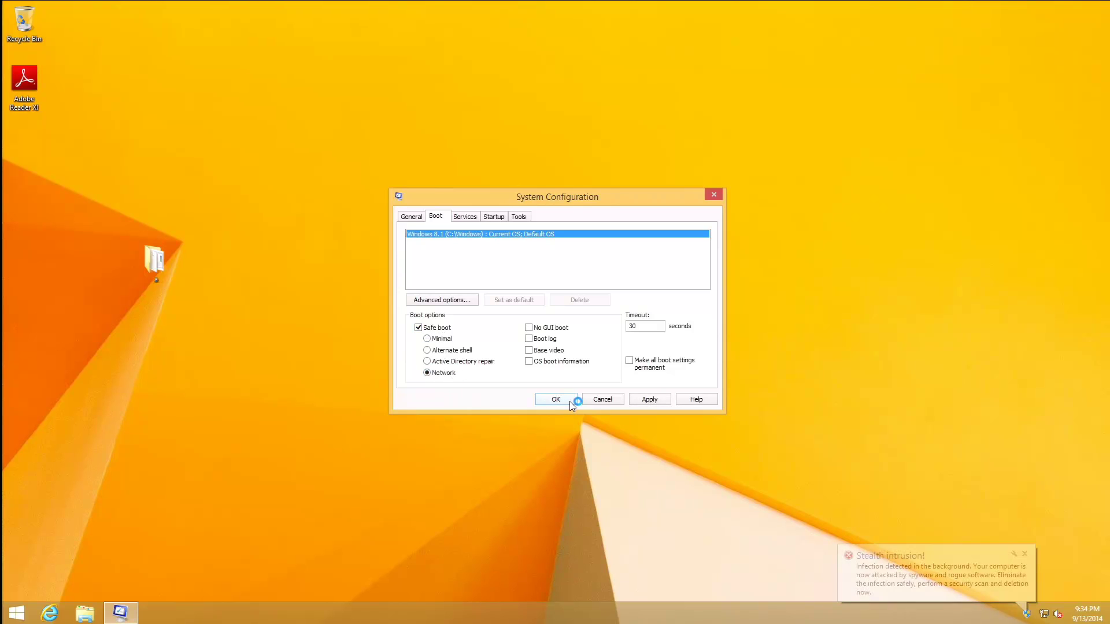
left_click(645, 398)
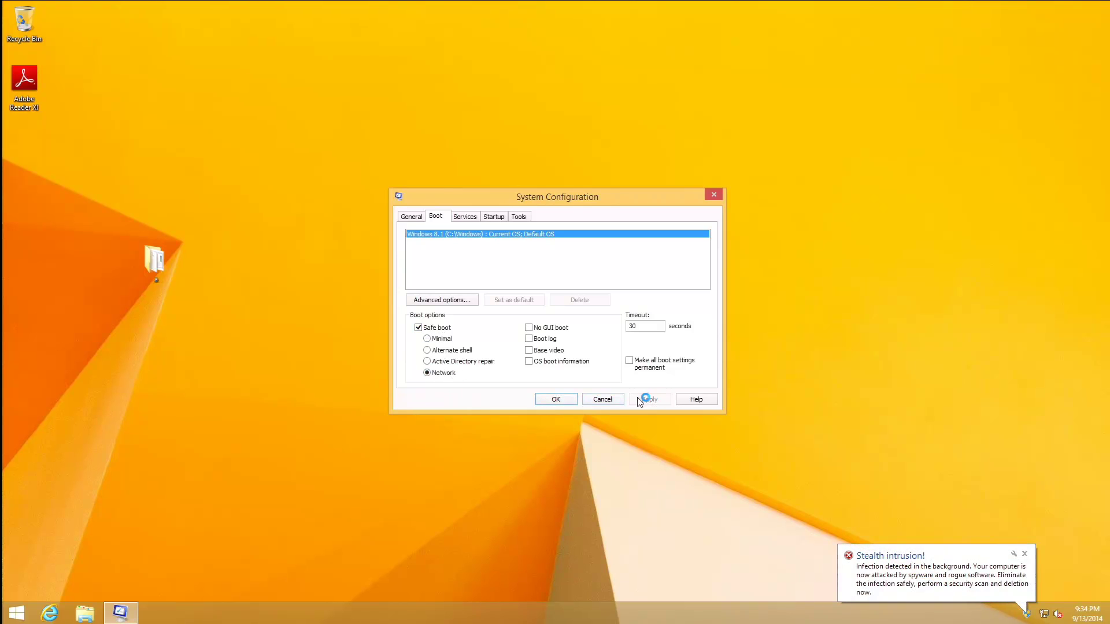
left_click(570, 400)
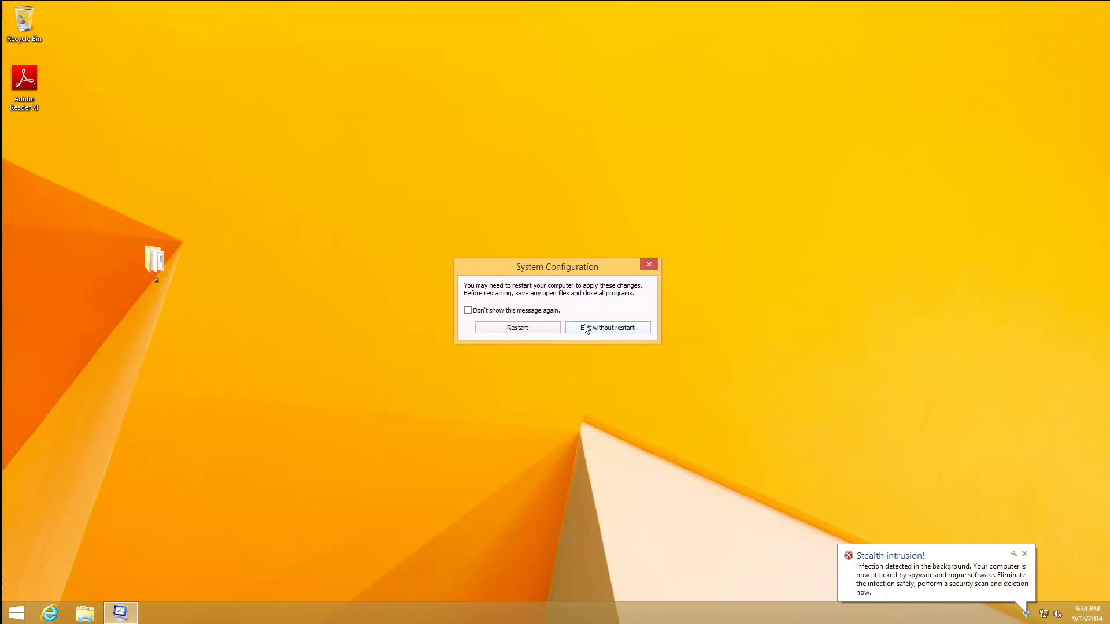
left_click(550, 328)
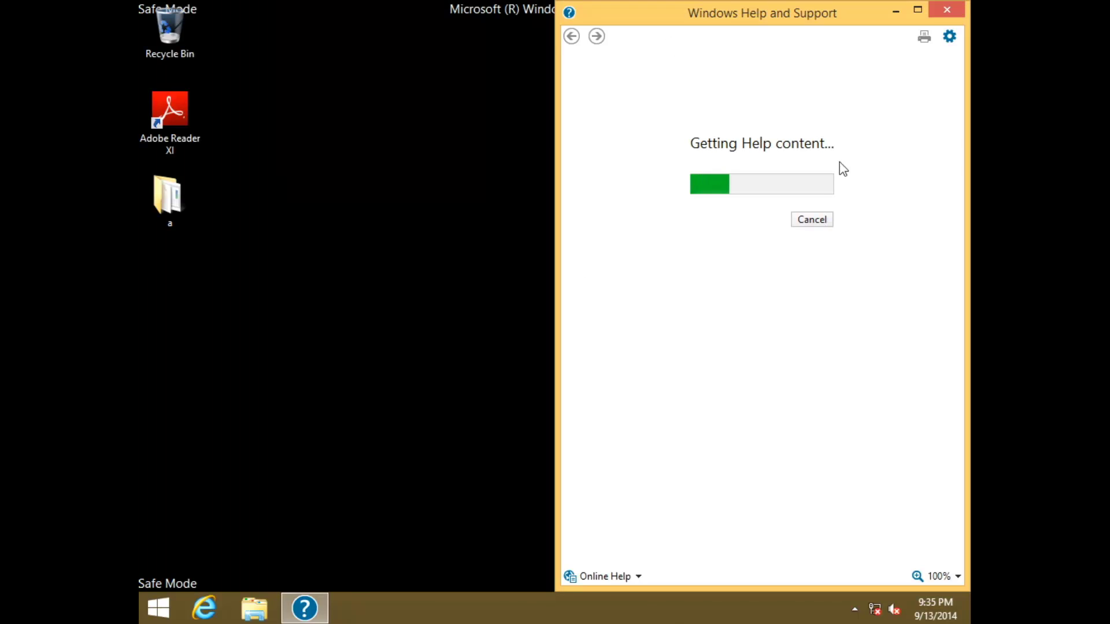
Close Help and Support, then open and cancel the desktop's Screen resolution settings
left_click(959, 12)
right_click(334, 255)
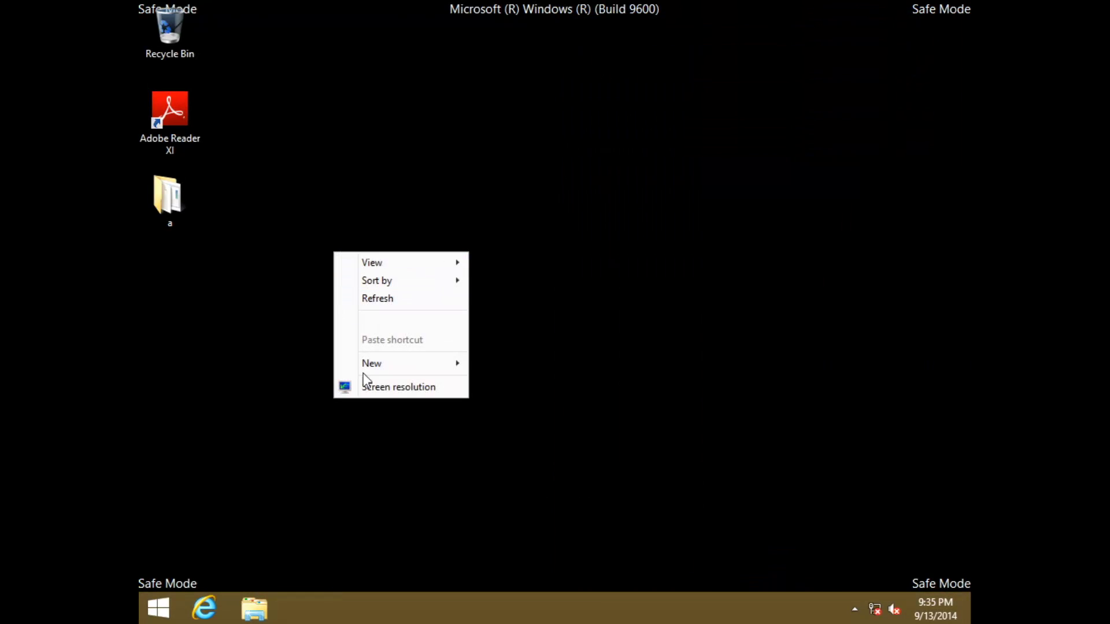
left_click(369, 386)
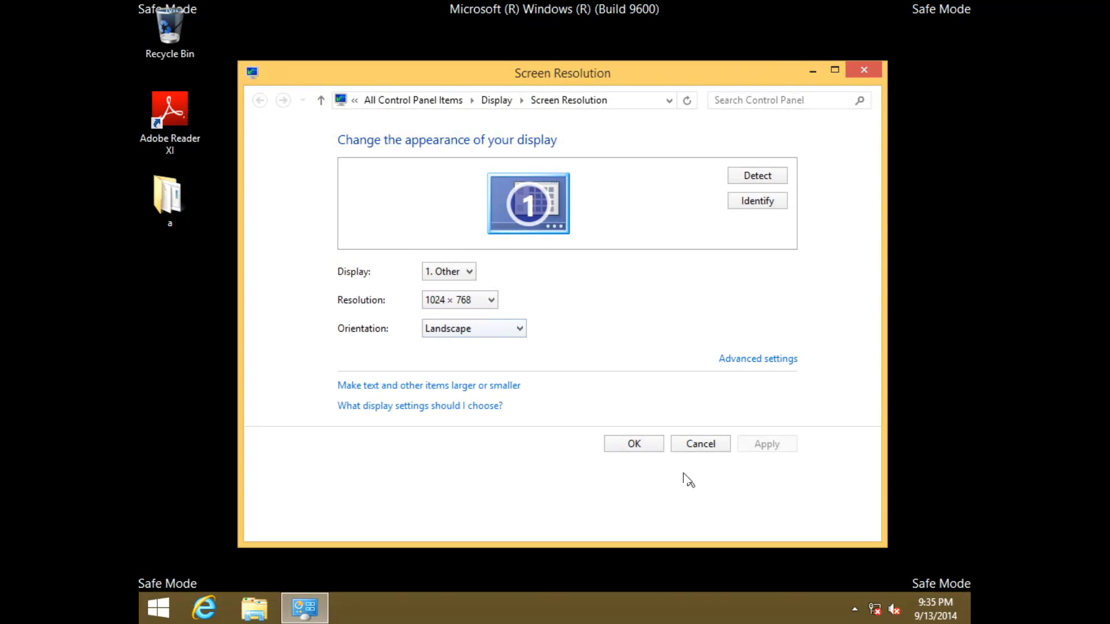
left_click(700, 443)
Open Internet Explorer and load malwarebytes.org
left_click(207, 620)
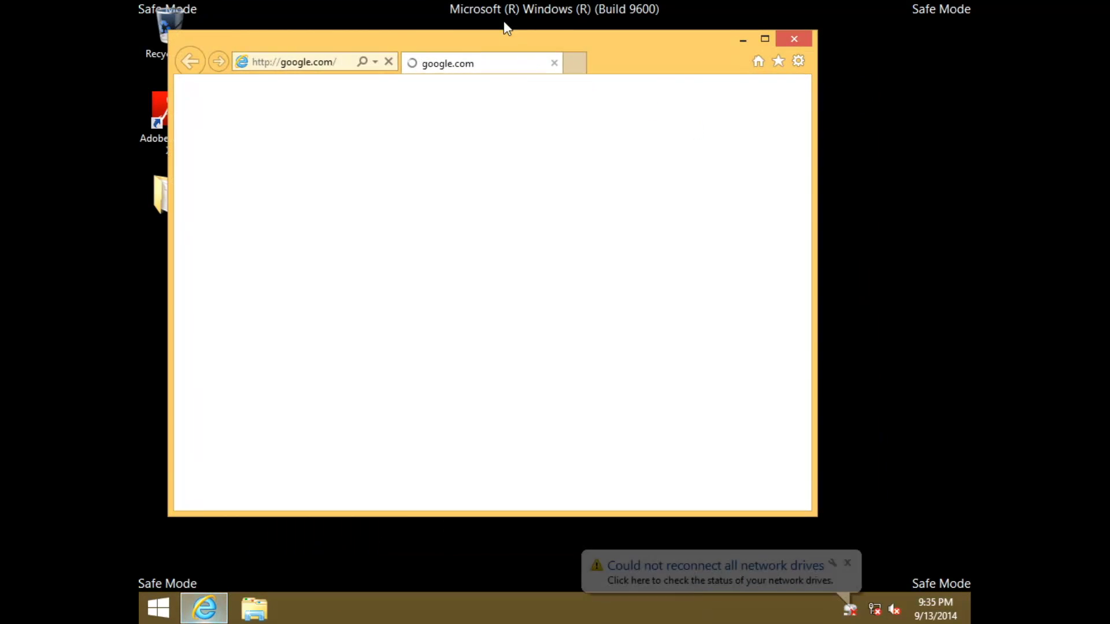
left_click(329, 69)
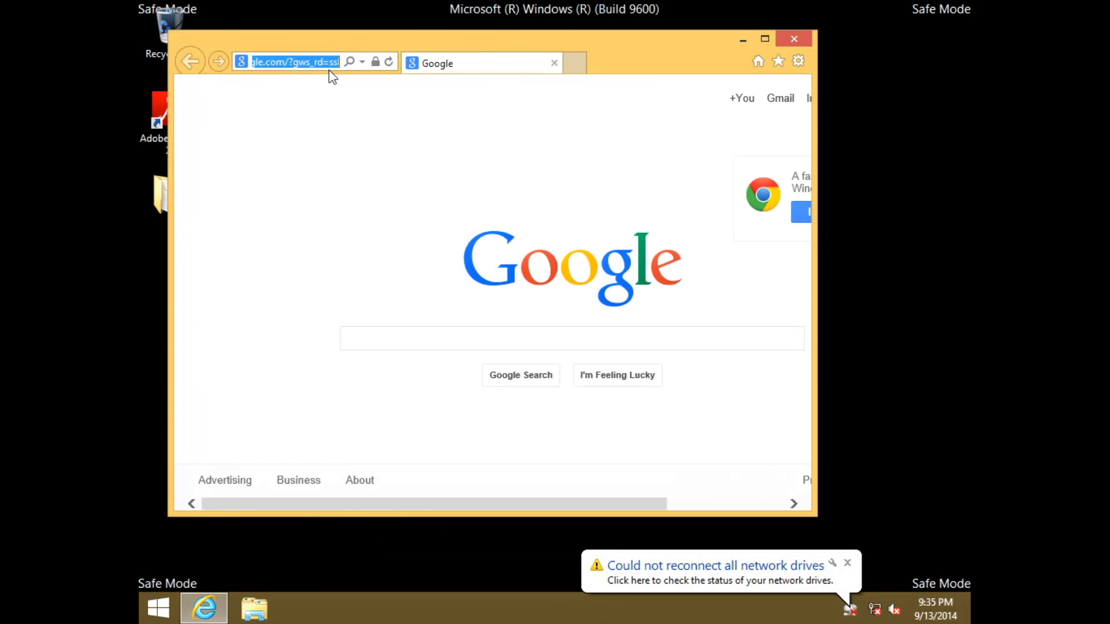
type("malware")
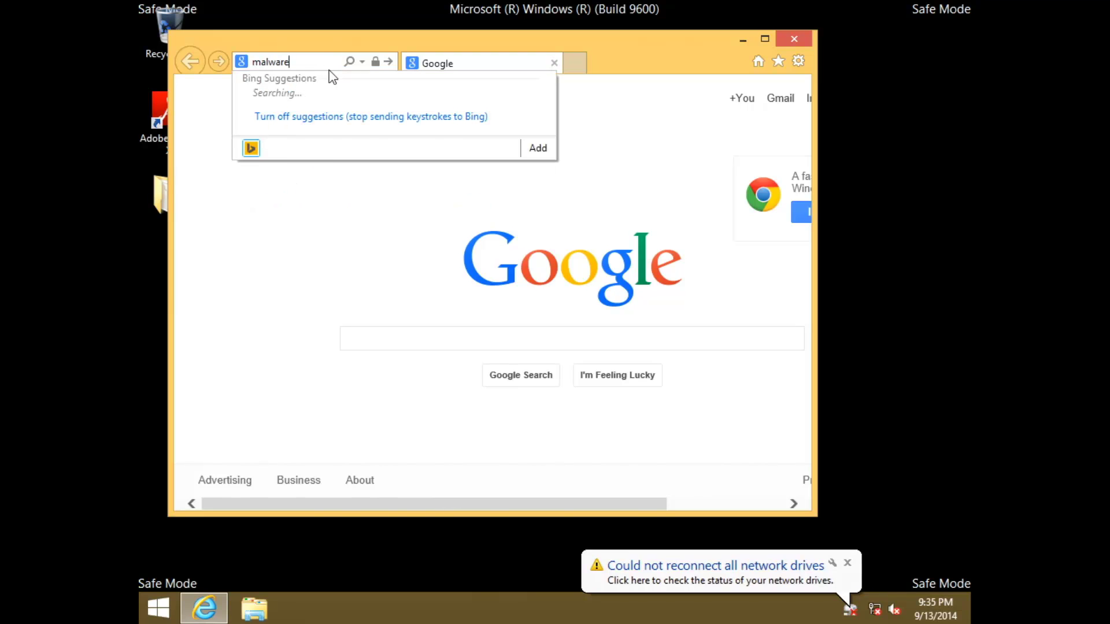
type("bytes.org")
key("Return")
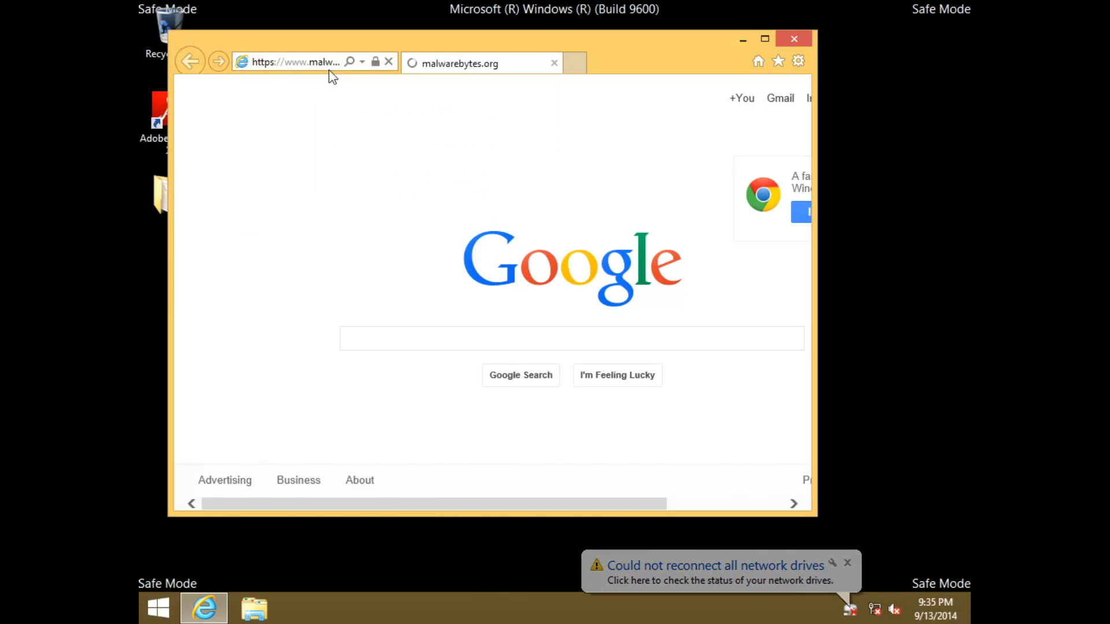
scroll(320, 273, "down", 5)
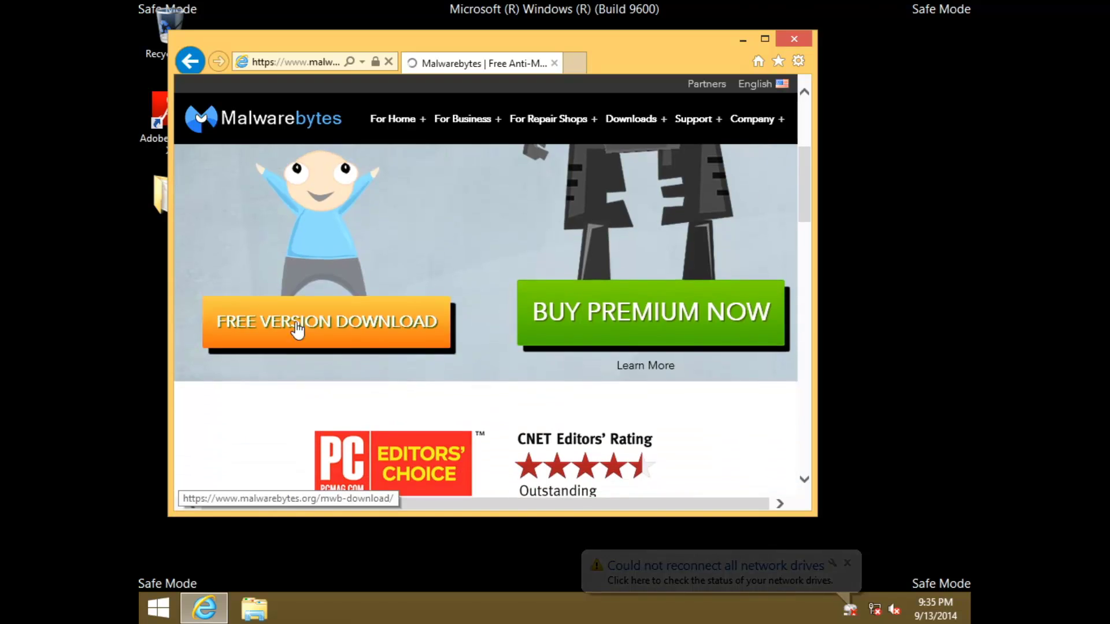
Download and save the free Malwarebytes installer, then run it with English as setup language
left_click(297, 330)
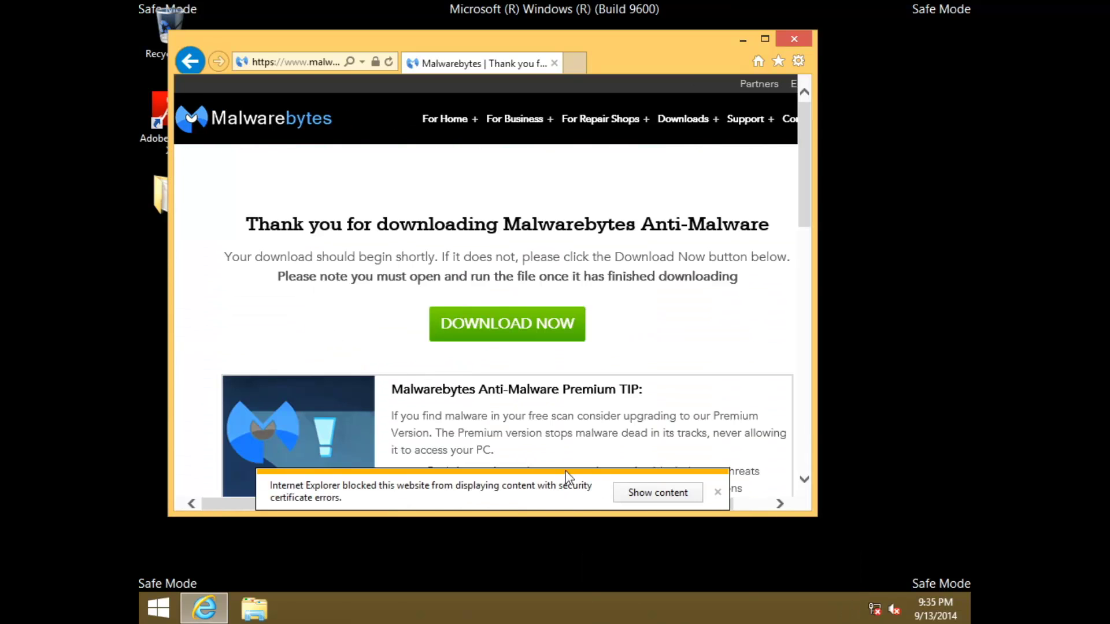
left_click(484, 338)
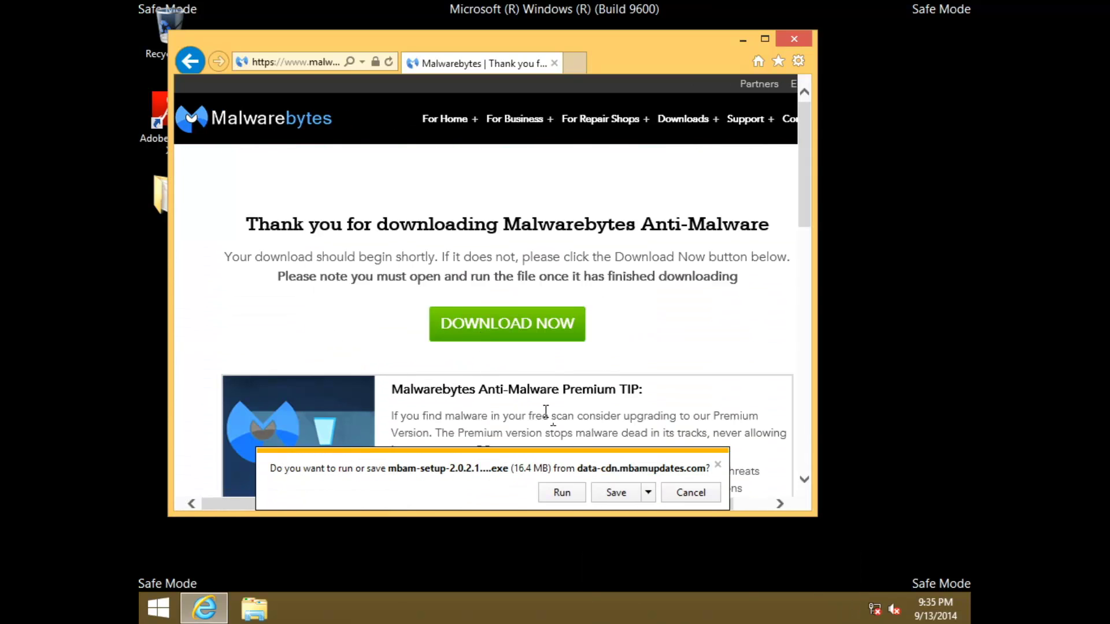
left_click(618, 494)
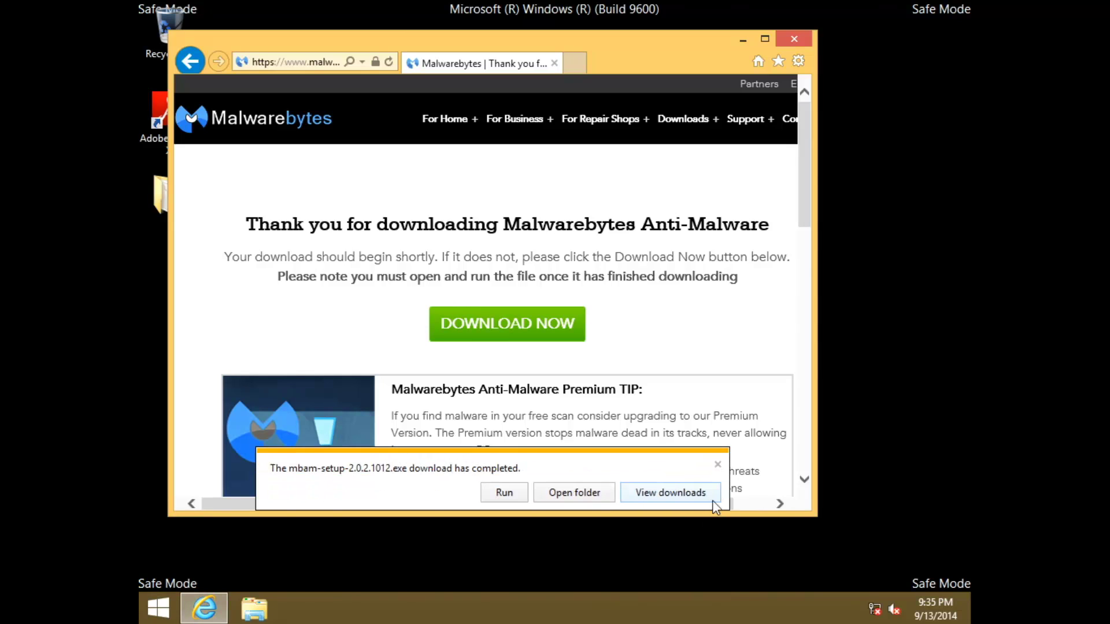
left_click(499, 494)
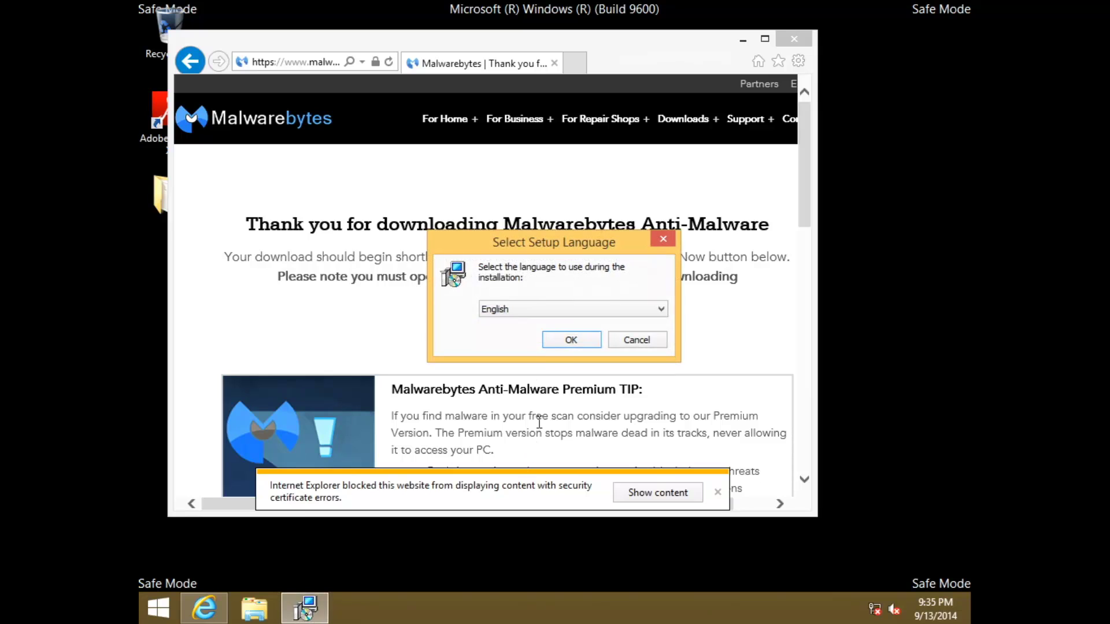
left_click(568, 341)
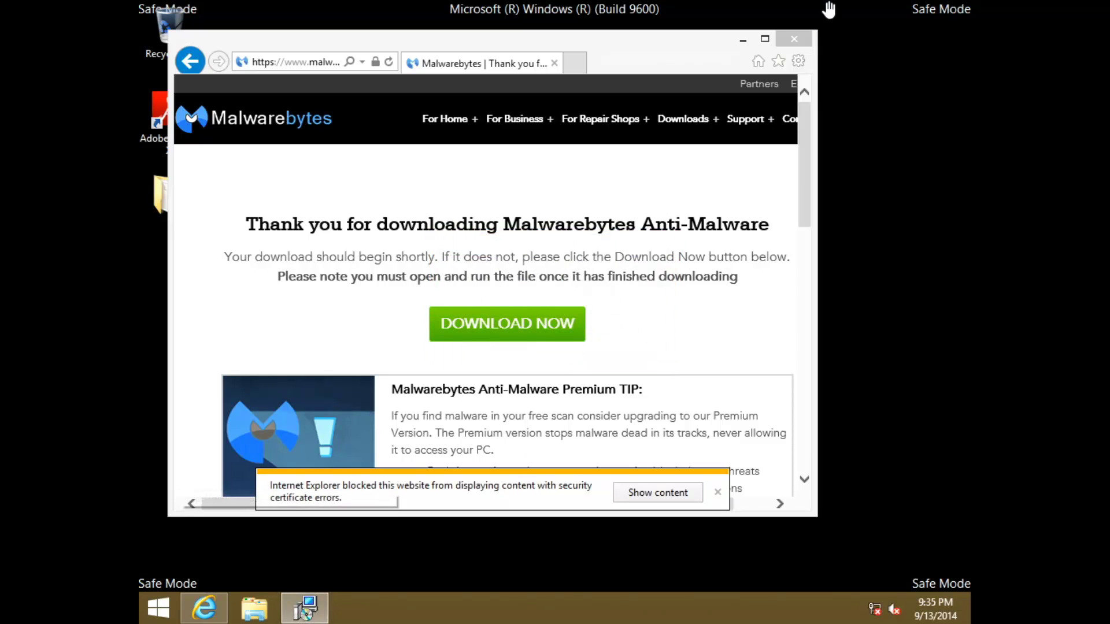
Install Malwarebytes Anti-Malware with default location and Start Menu folder, declining the Premium trial
left_click(794, 38)
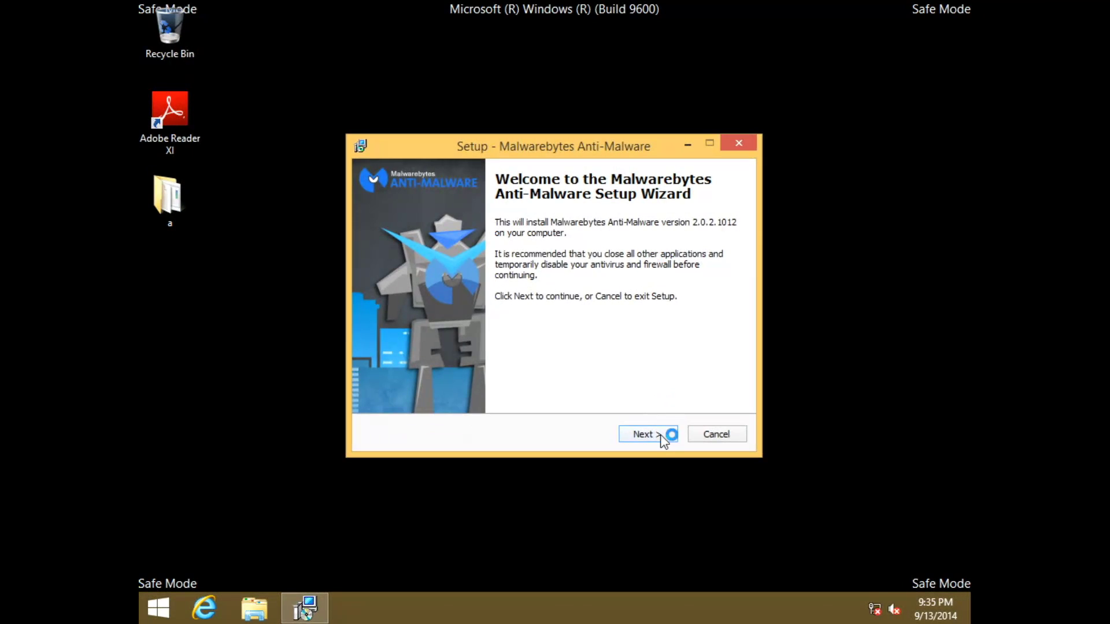
left_click(662, 435)
left_click(521, 384)
left_click(655, 438)
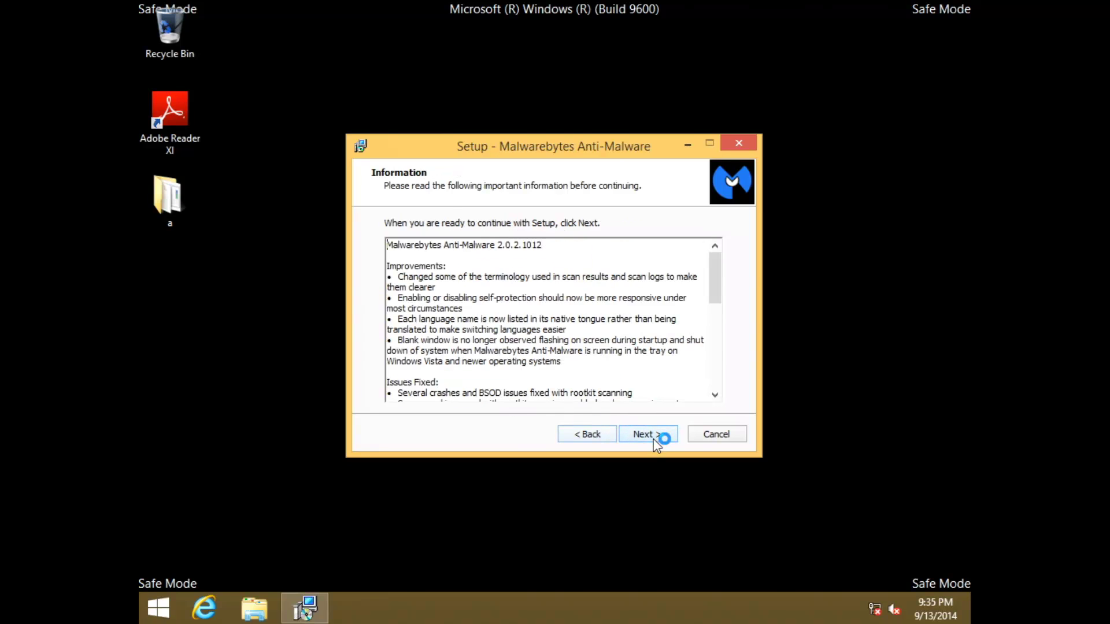
left_click(657, 438)
left_click(656, 438)
left_click(654, 434)
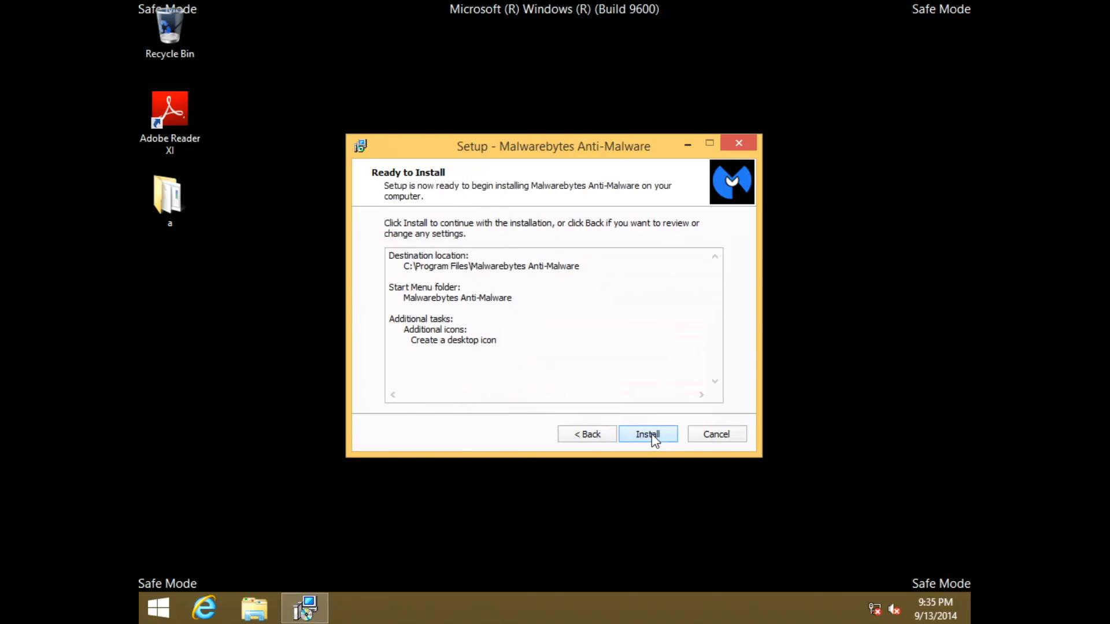
left_click(651, 435)
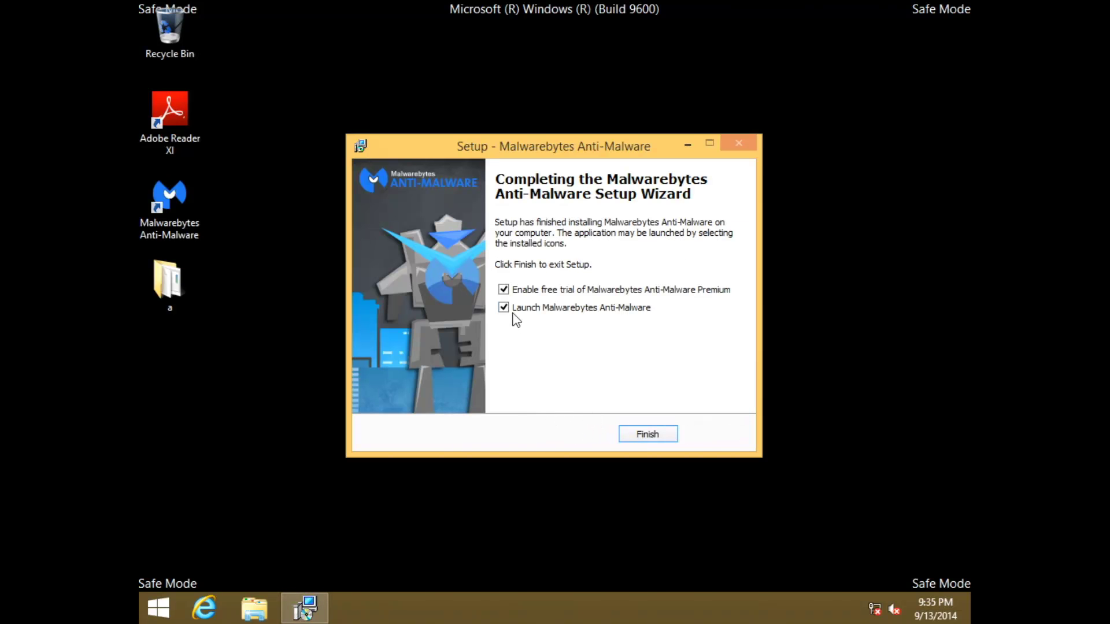
left_click(504, 289)
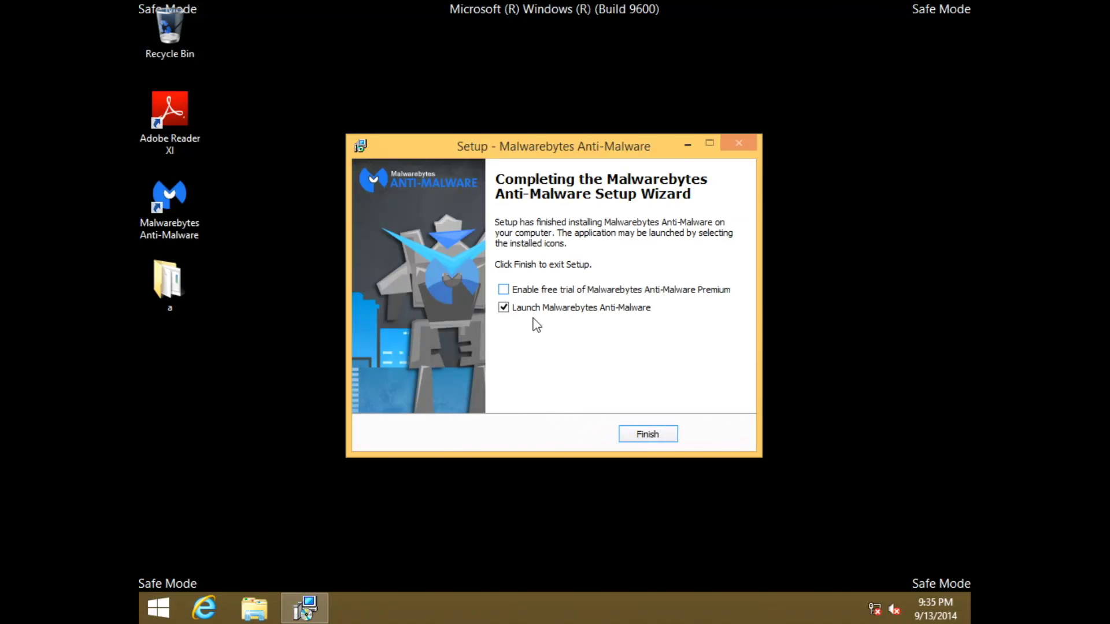
left_click(652, 437)
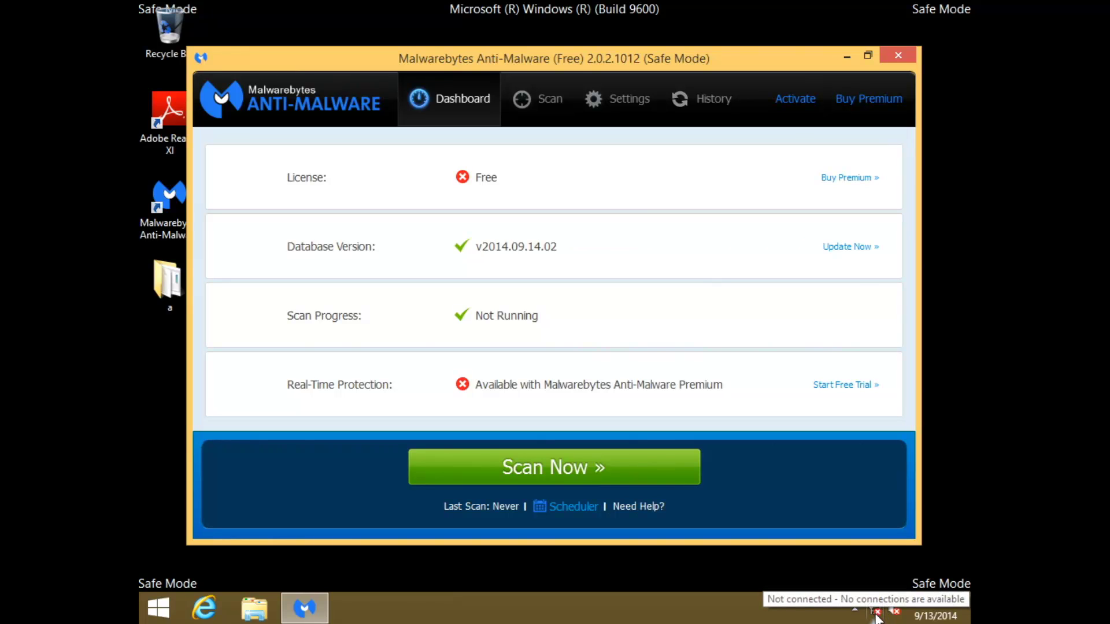
Try the network troubleshooter from the tray icon, then close Network Diagnostics
left_click(883, 609)
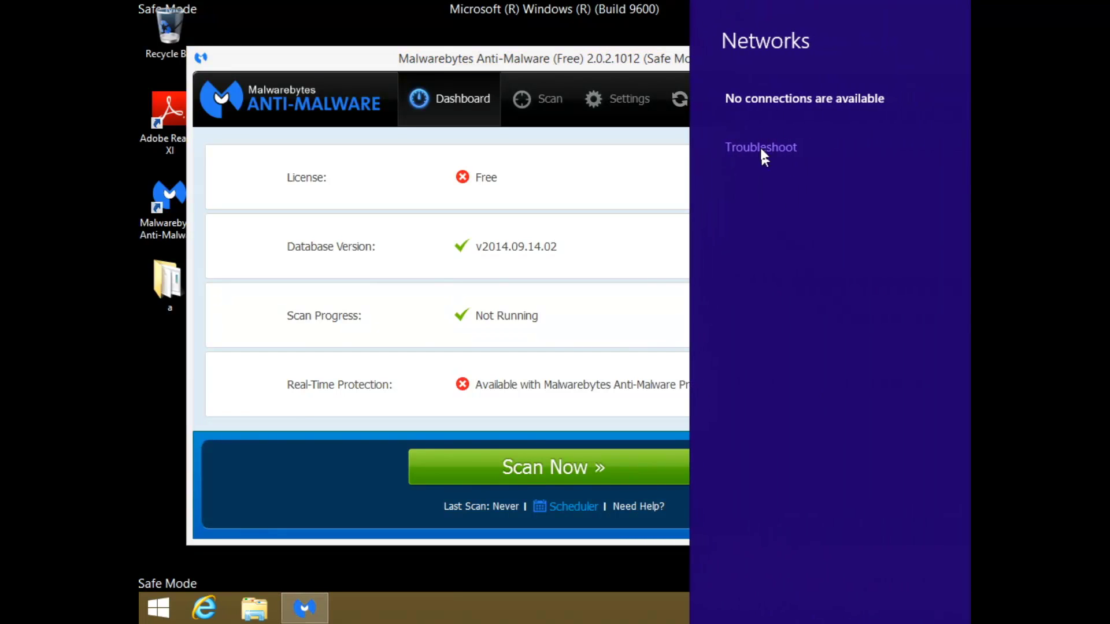
left_click(764, 152)
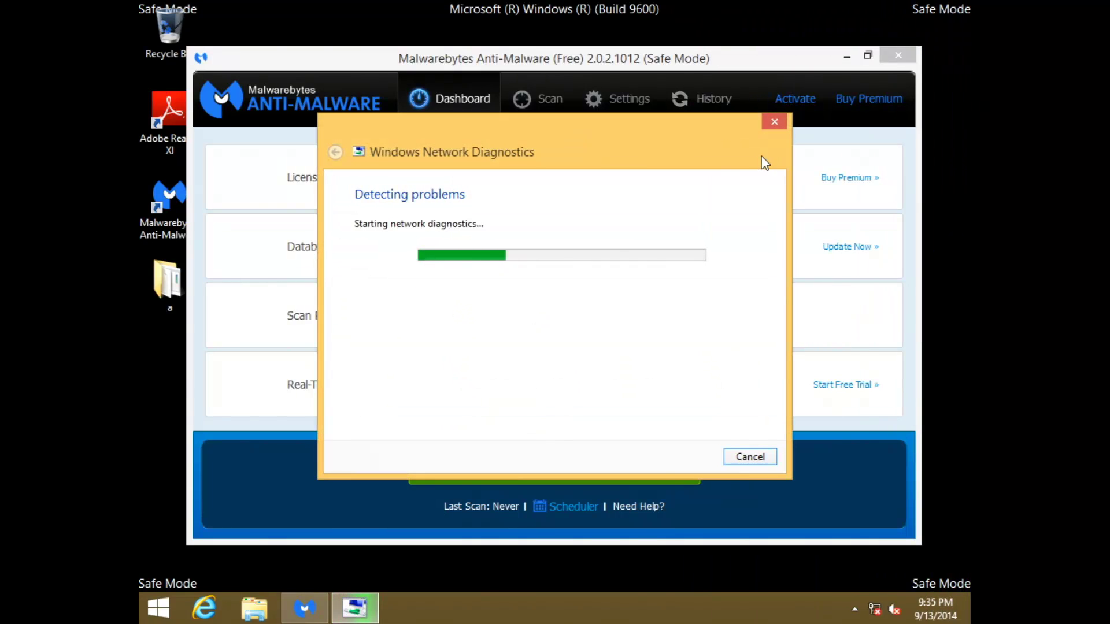
left_click(775, 122)
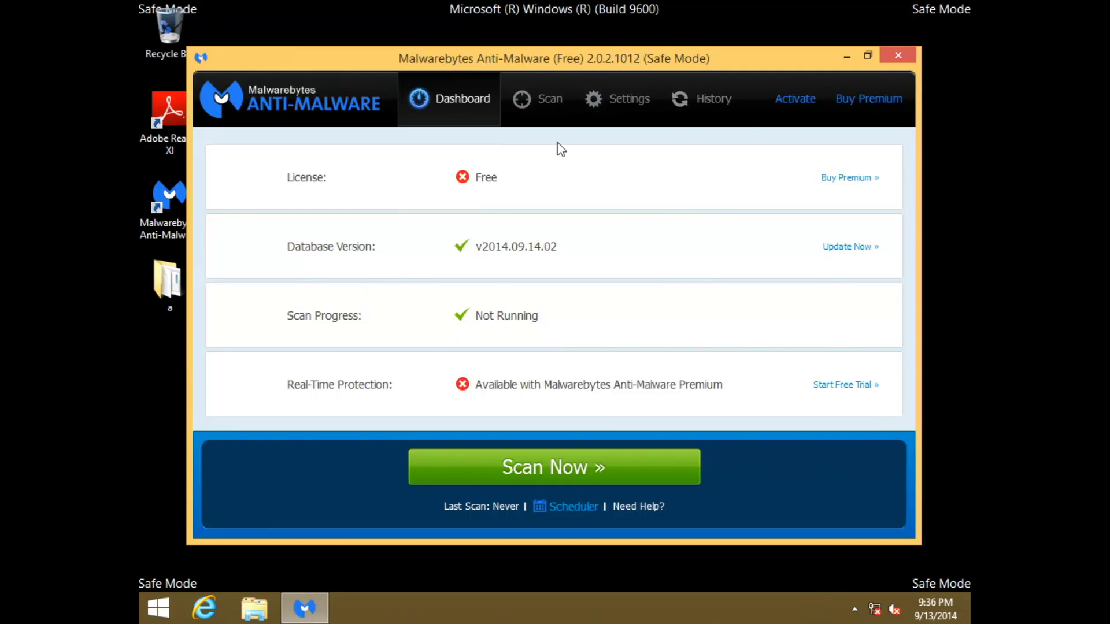
Run a Threat Scan without updating and quarantine the two Trojan.Agent.ED detections
left_click(549, 101)
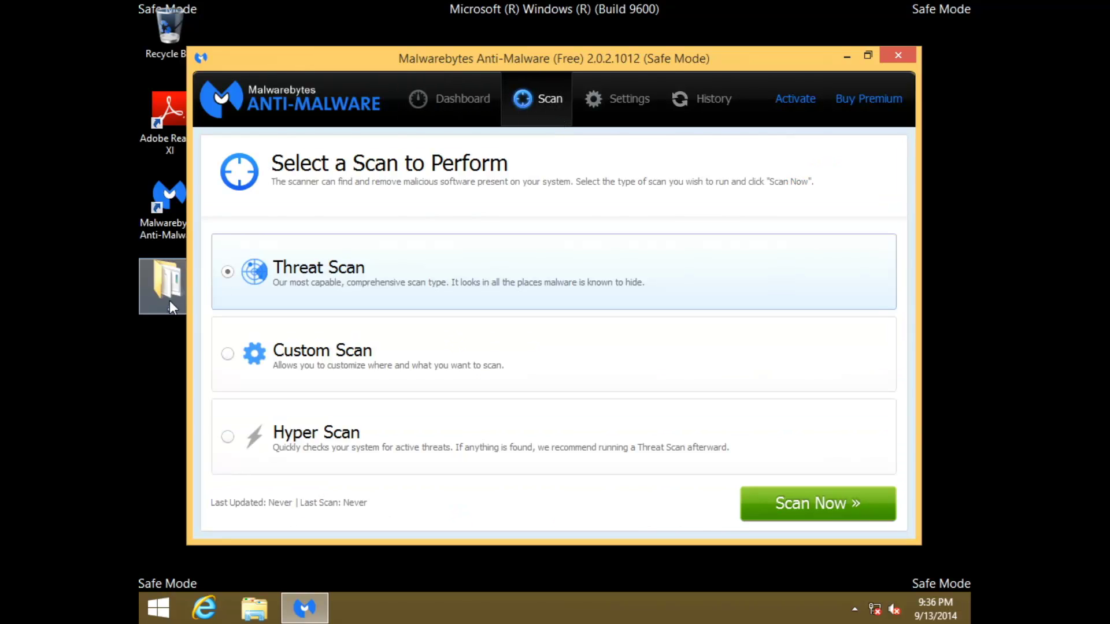
left_click(787, 505)
left_click(792, 510)
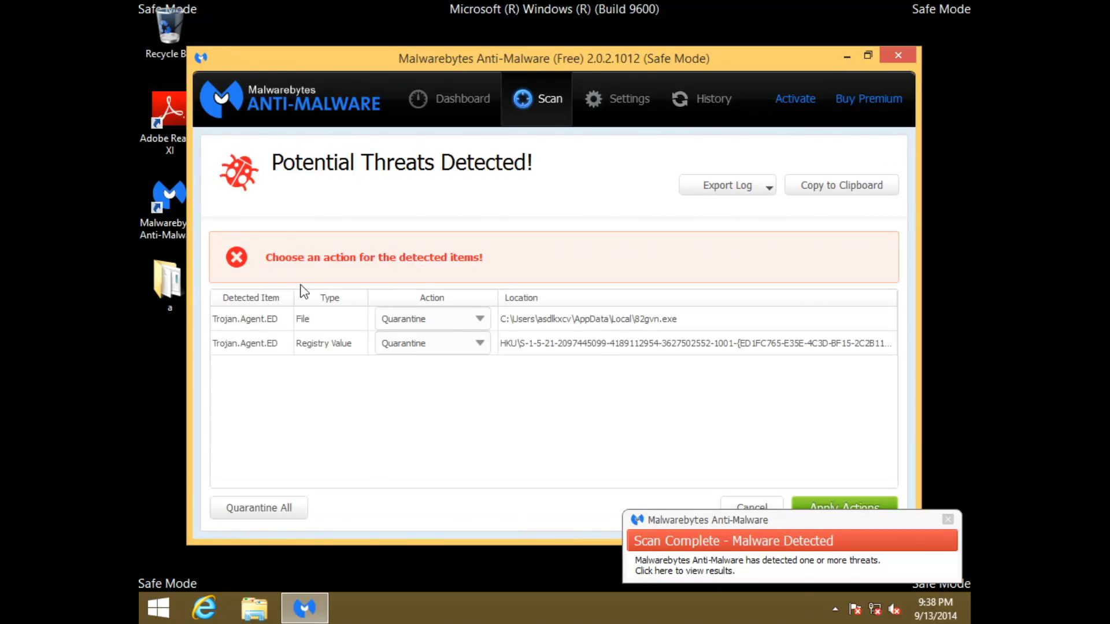
left_click(834, 507)
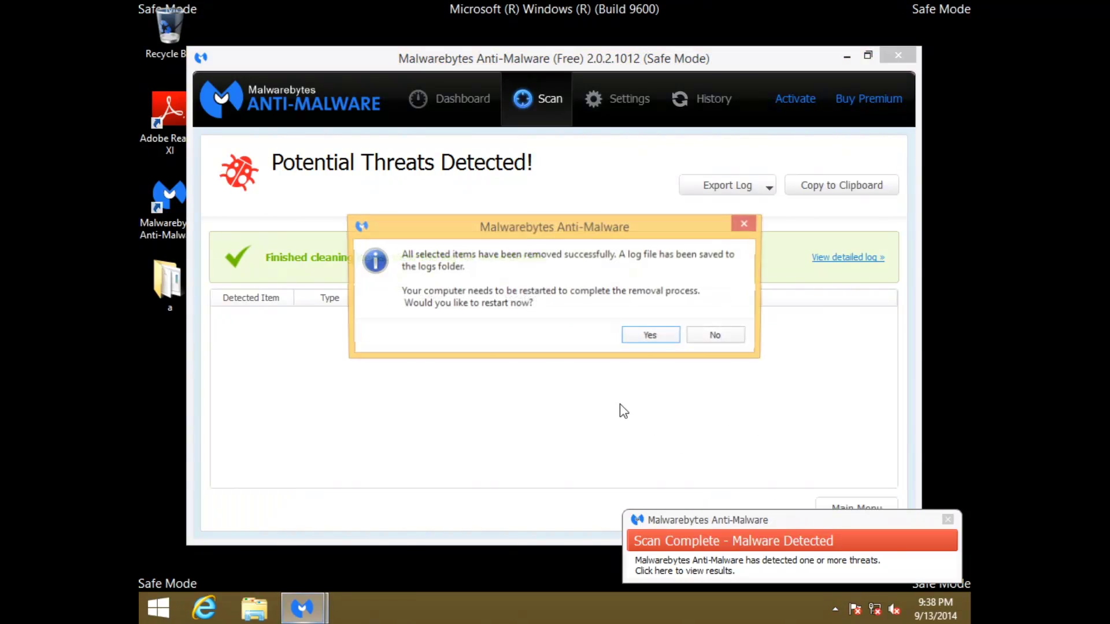
Confirm the restart so Windows reboots into Safe Mode to complete malware removal
left_click(660, 337)
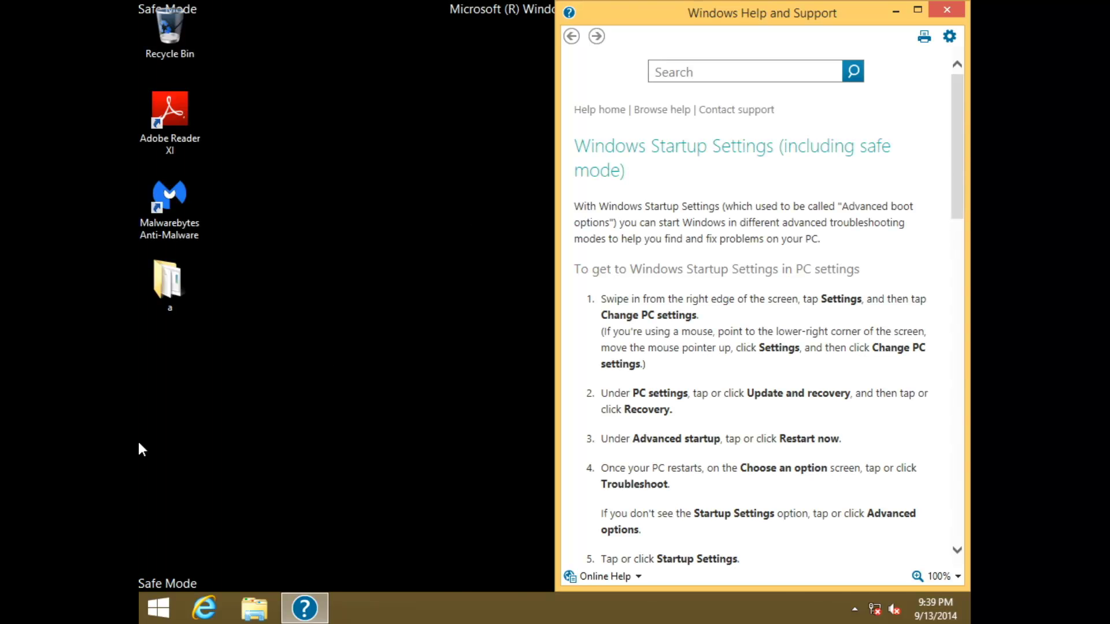
Launch msconfig.exe from Start search and uncheck Safe boot on the Boot tab, confirming with OK
left_click(150, 608)
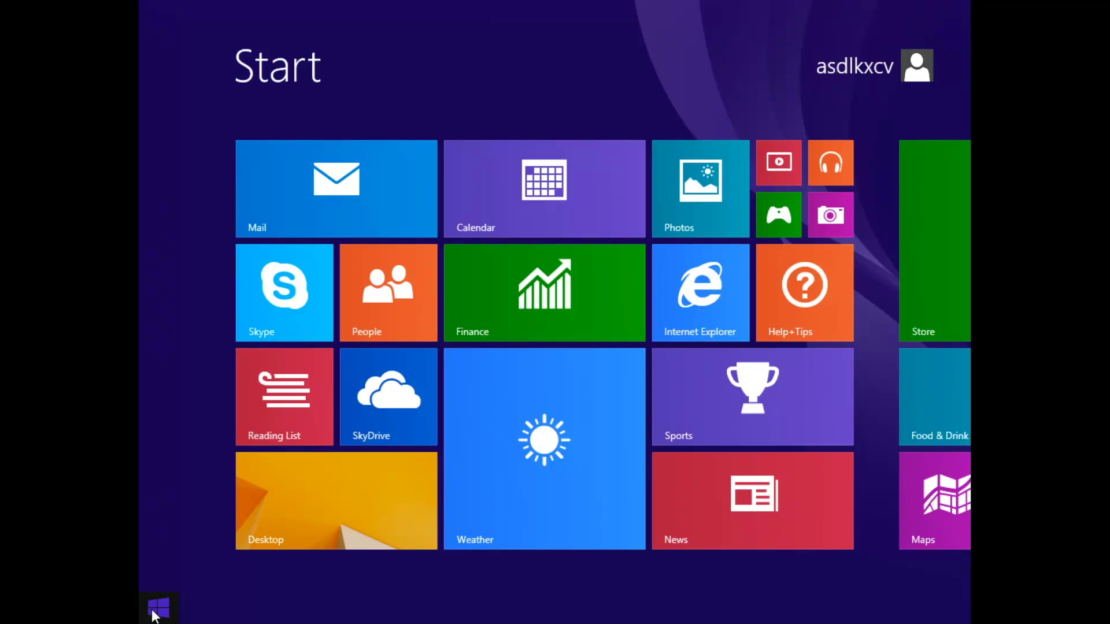
type("msconfig")
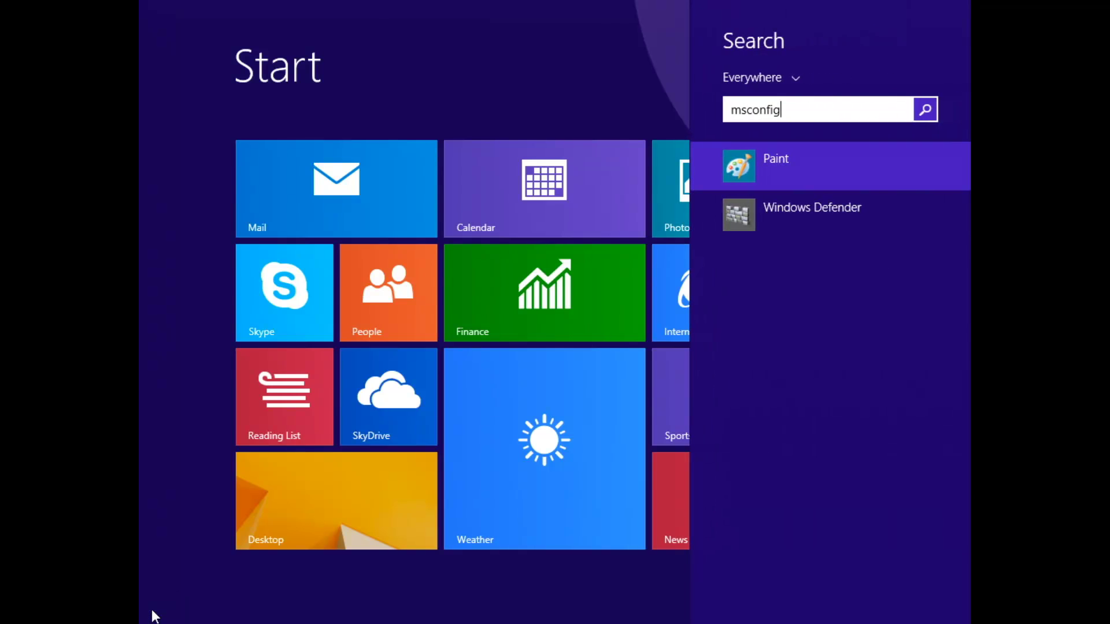
type(".exe")
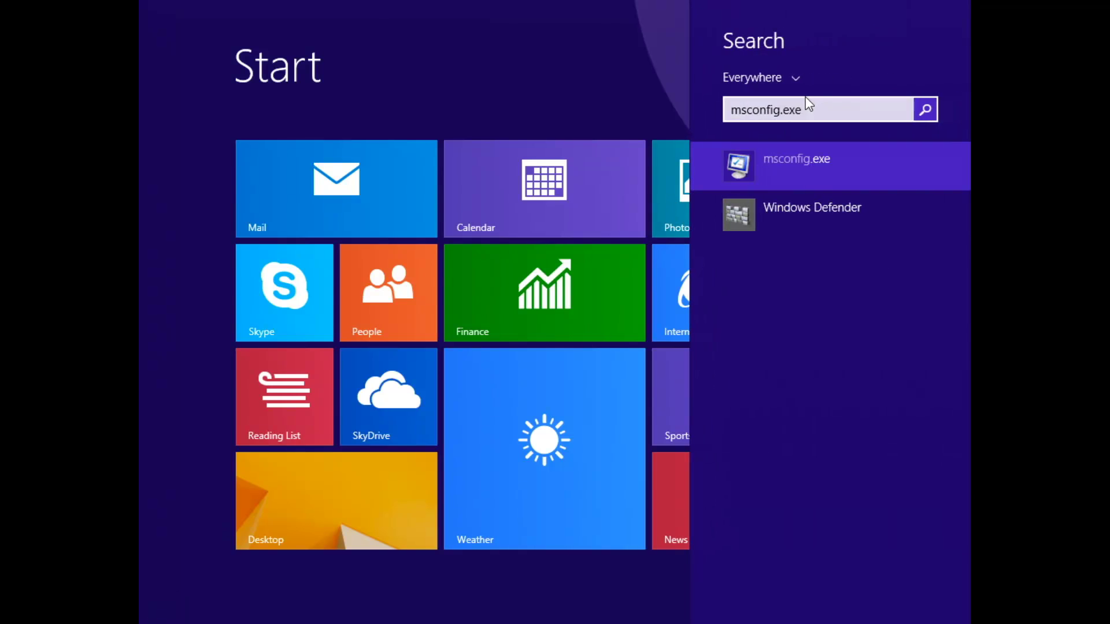
key("Return")
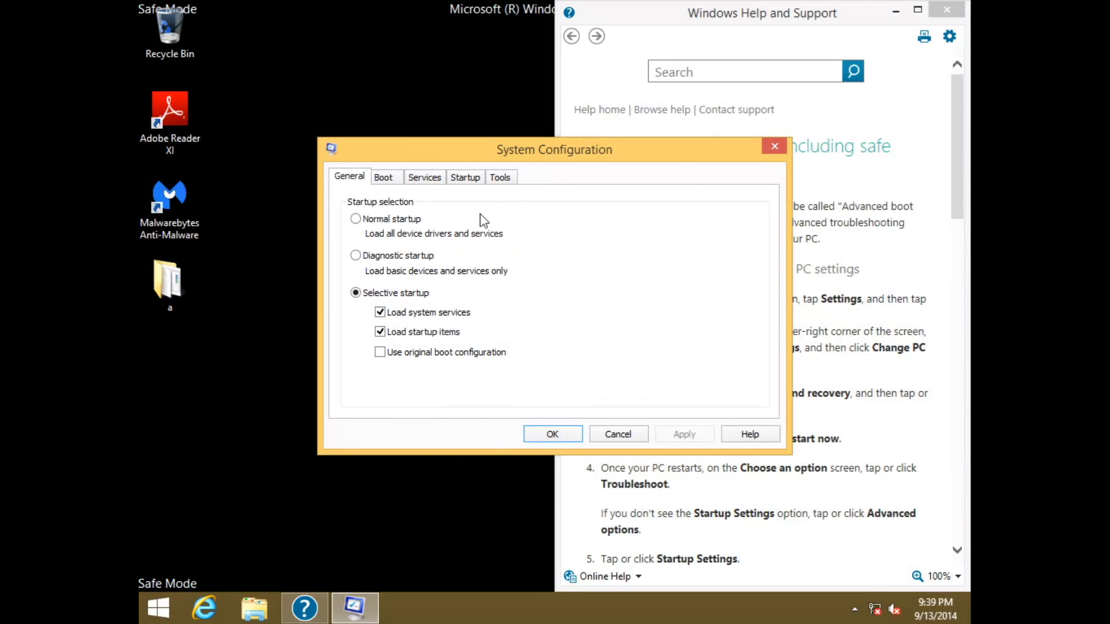
left_click(400, 180)
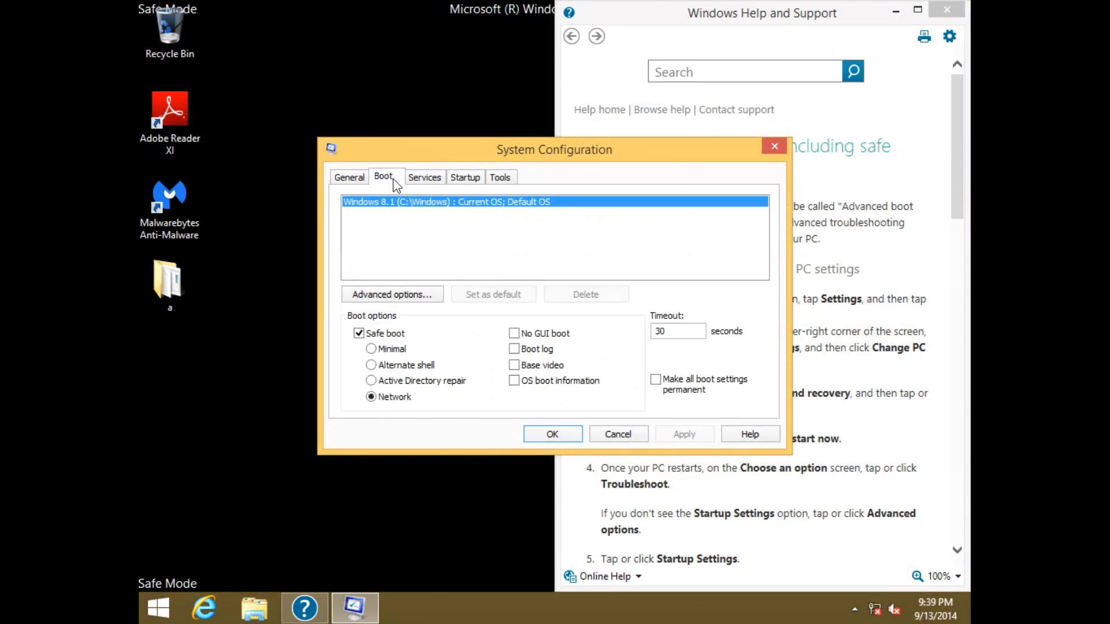
left_click(359, 334)
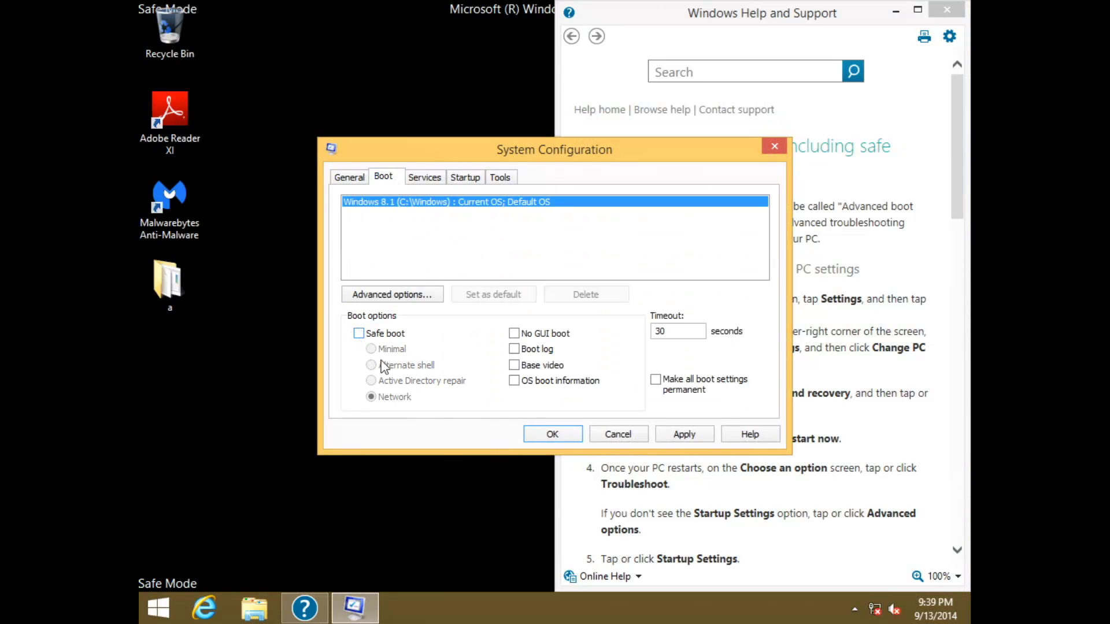
left_click(532, 439)
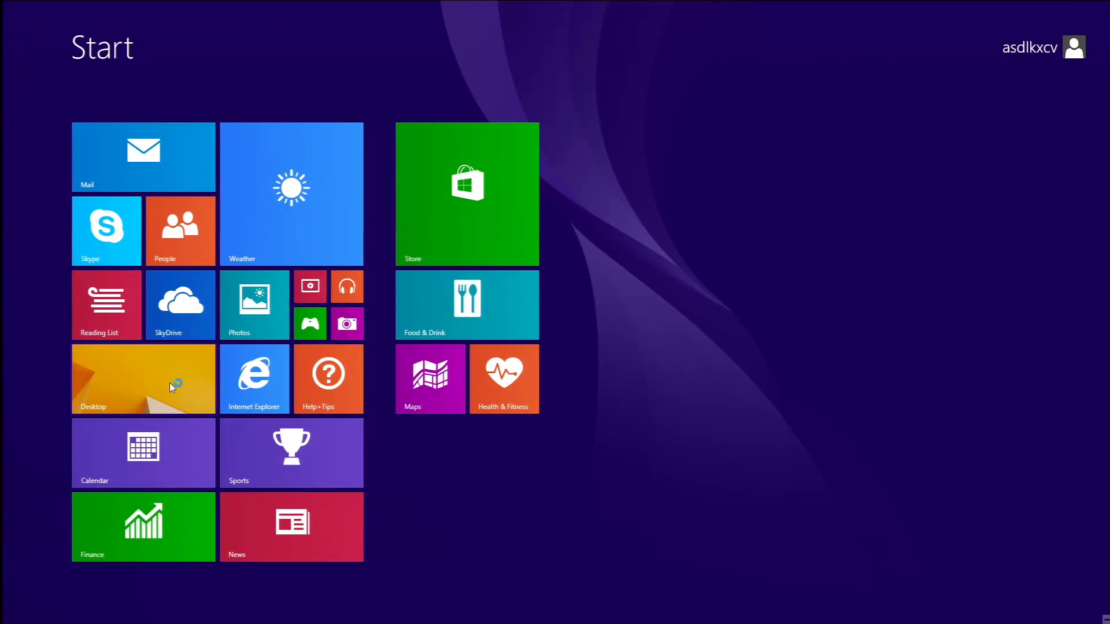
On the desktop, open and close folder 'a' to check it, then delete it
left_click(169, 383)
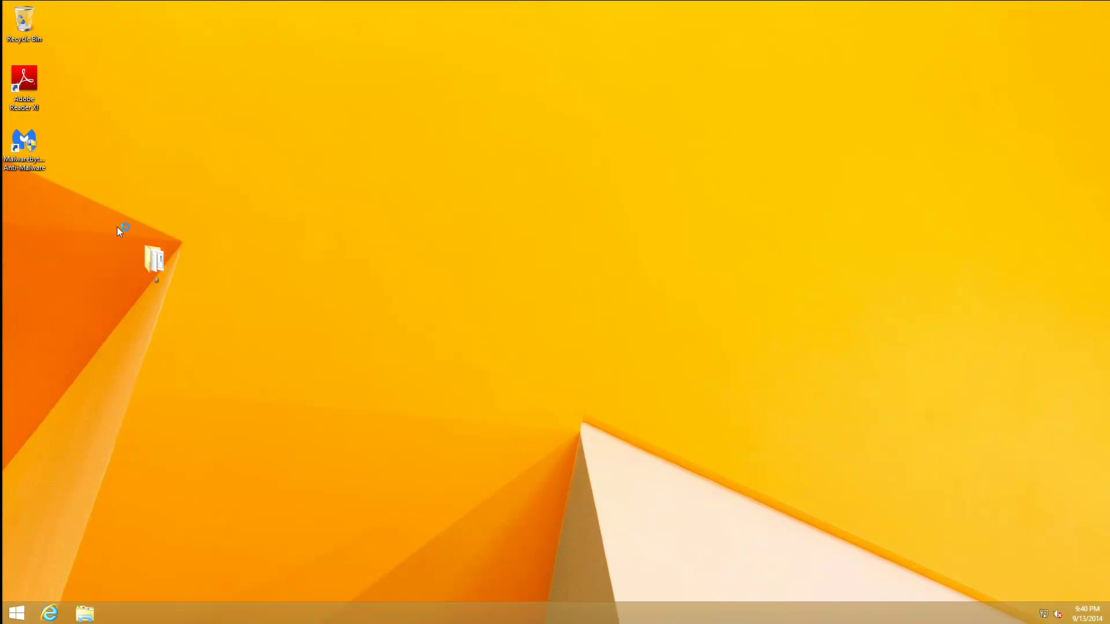
double_click(152, 256)
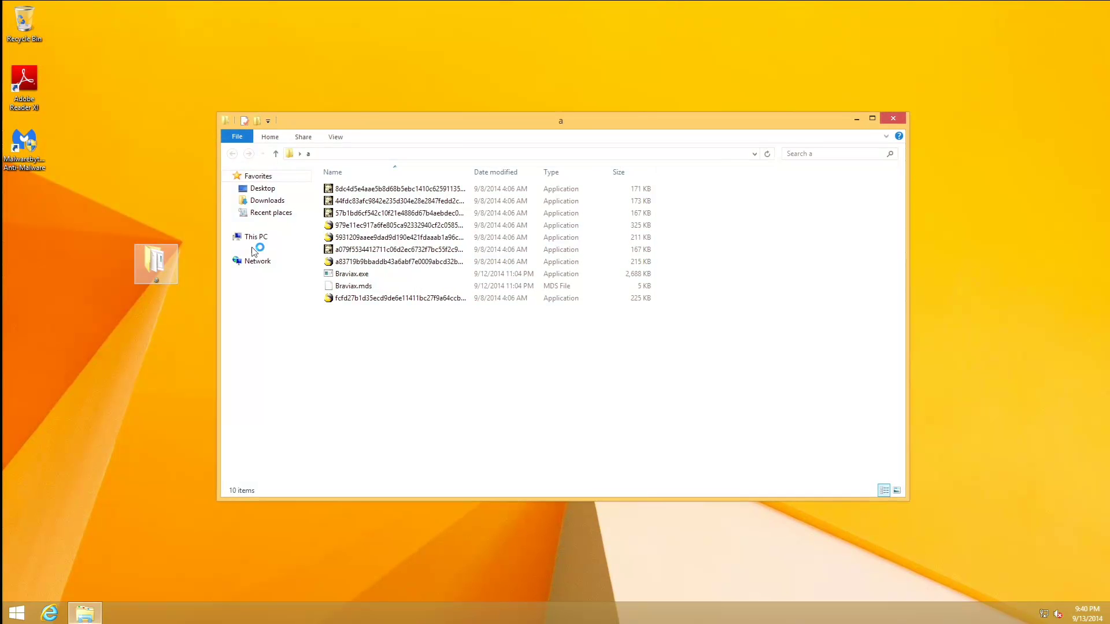
left_click(889, 117)
key("Delete")
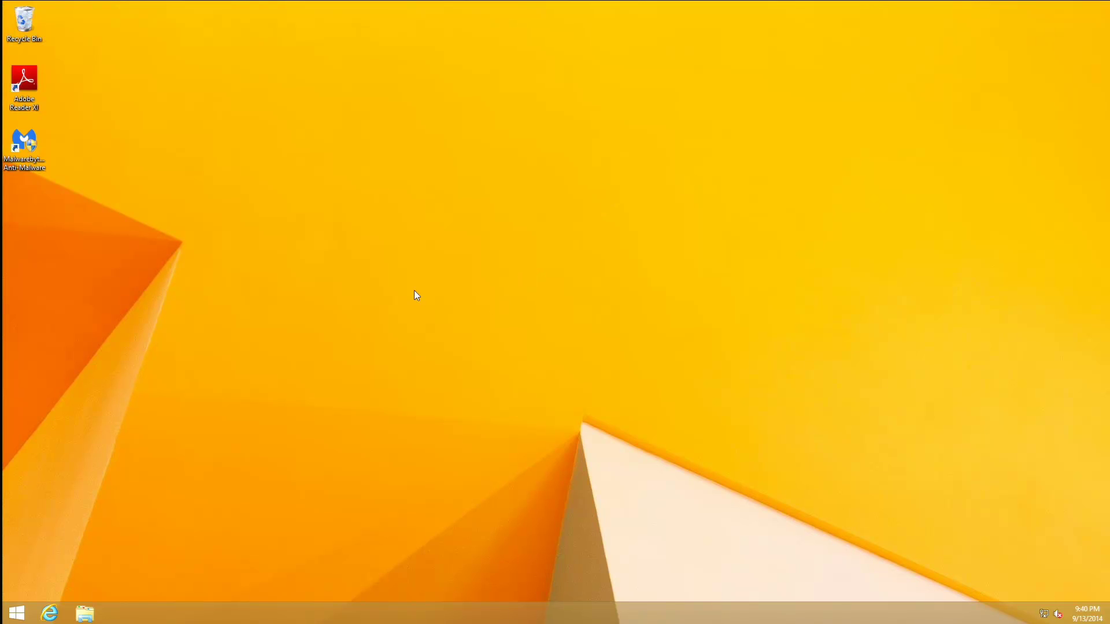